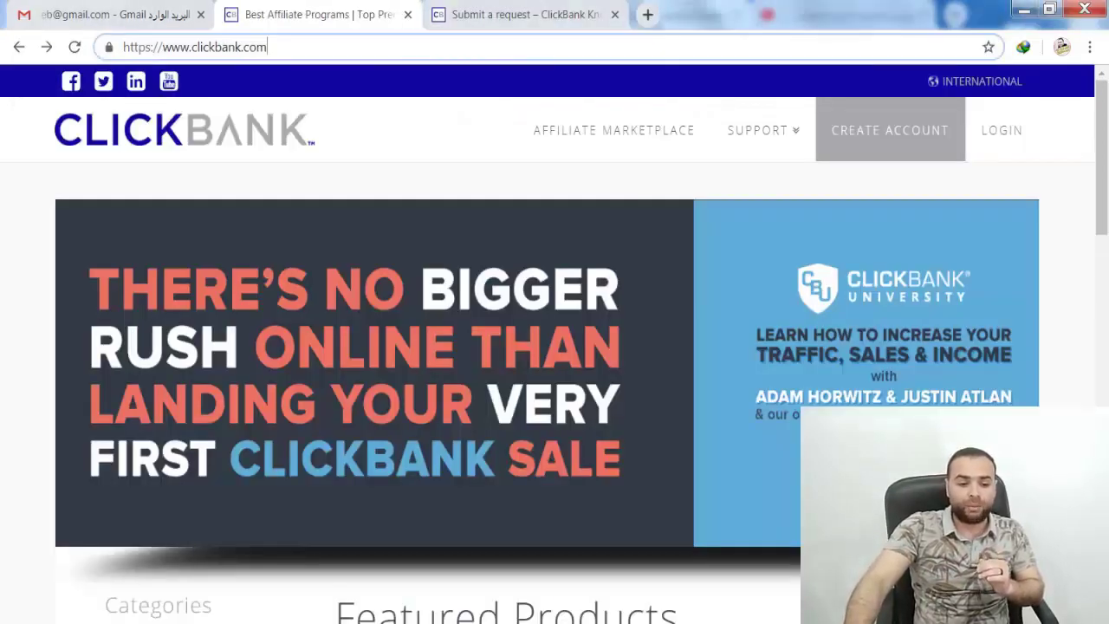
{"action": "left_click_drag", "start_coordinate": [277, 49], "coordinate": [130, 48]}
{"action": "left_click", "coordinate": [260, 49]}
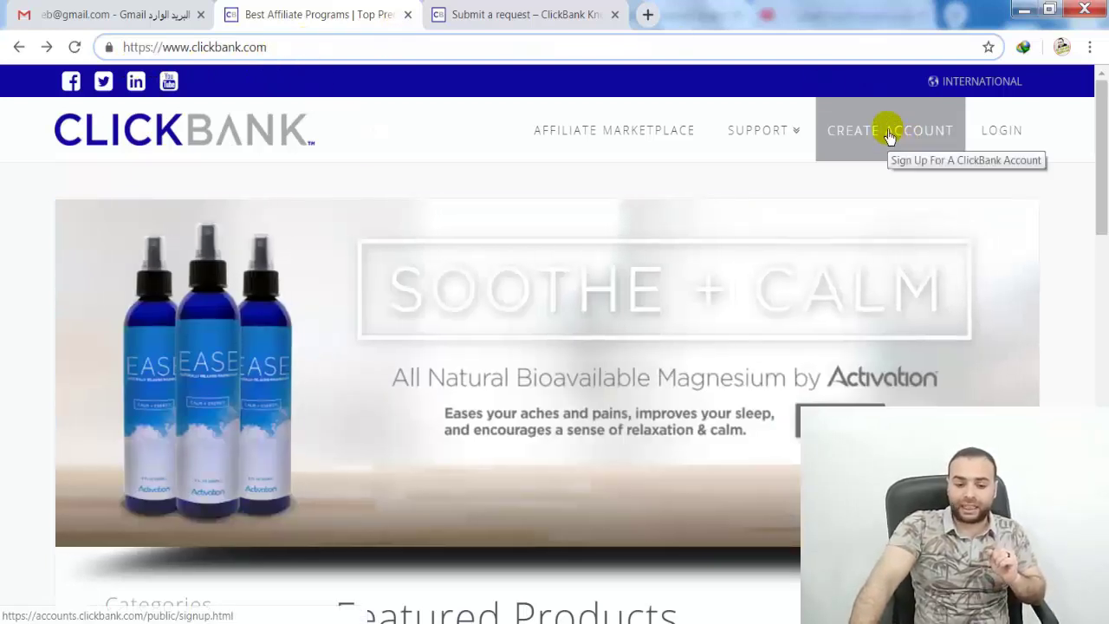
{"action": "left_click", "coordinate": [890, 136]}
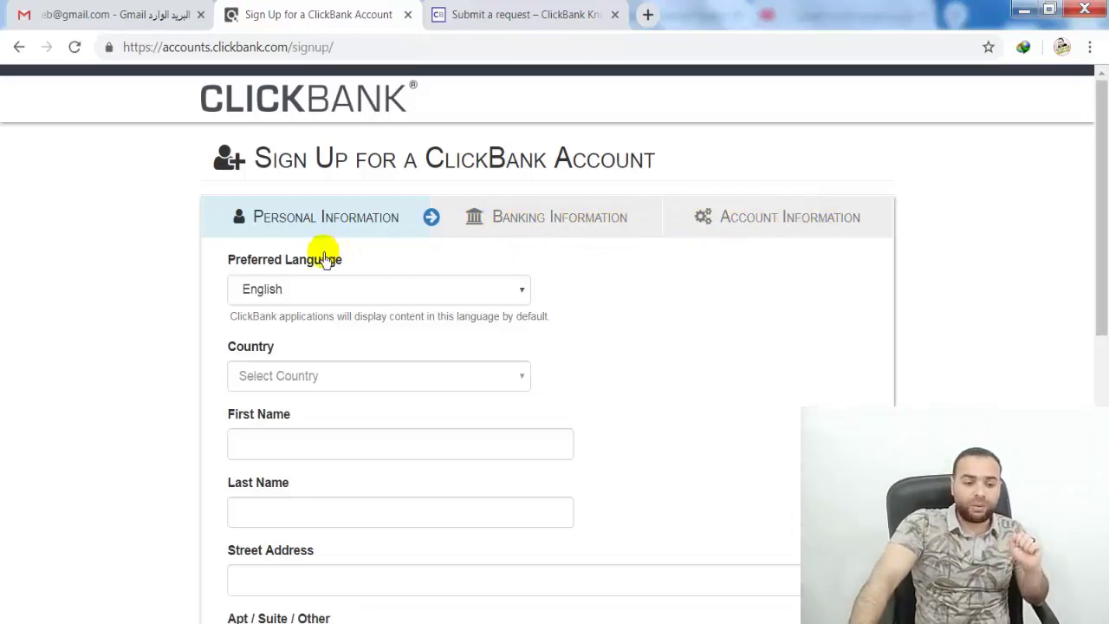
- Select Egypt as the country on the sign-up form
{"action": "scroll", "coordinate": [327, 261], "scroll_direction": "down", "scroll_amount": 1}
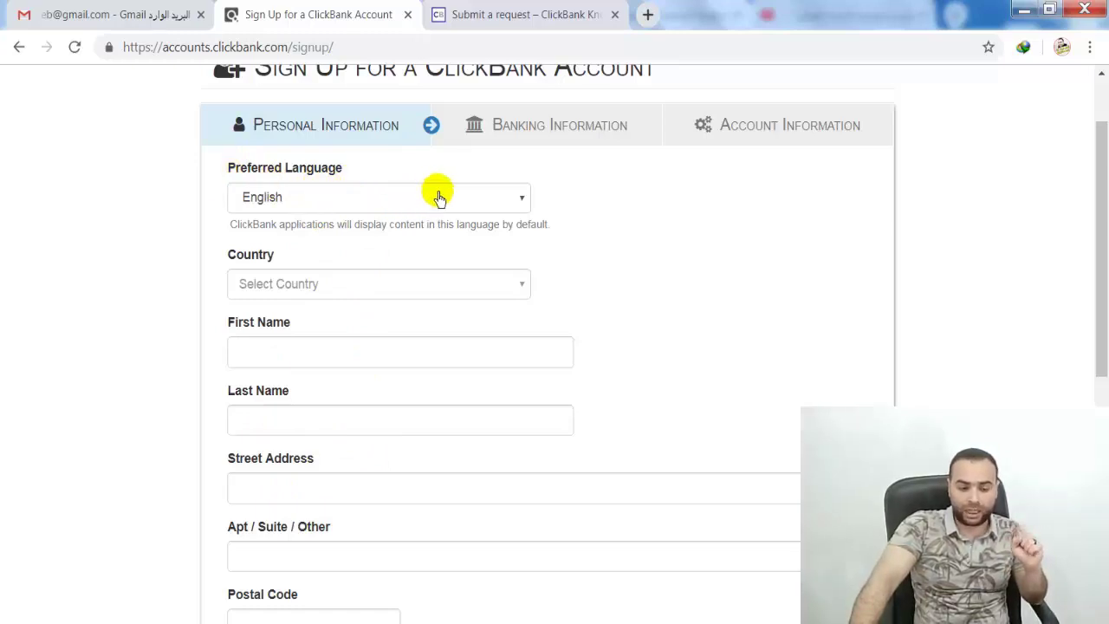
{"action": "left_click", "coordinate": [516, 289]}
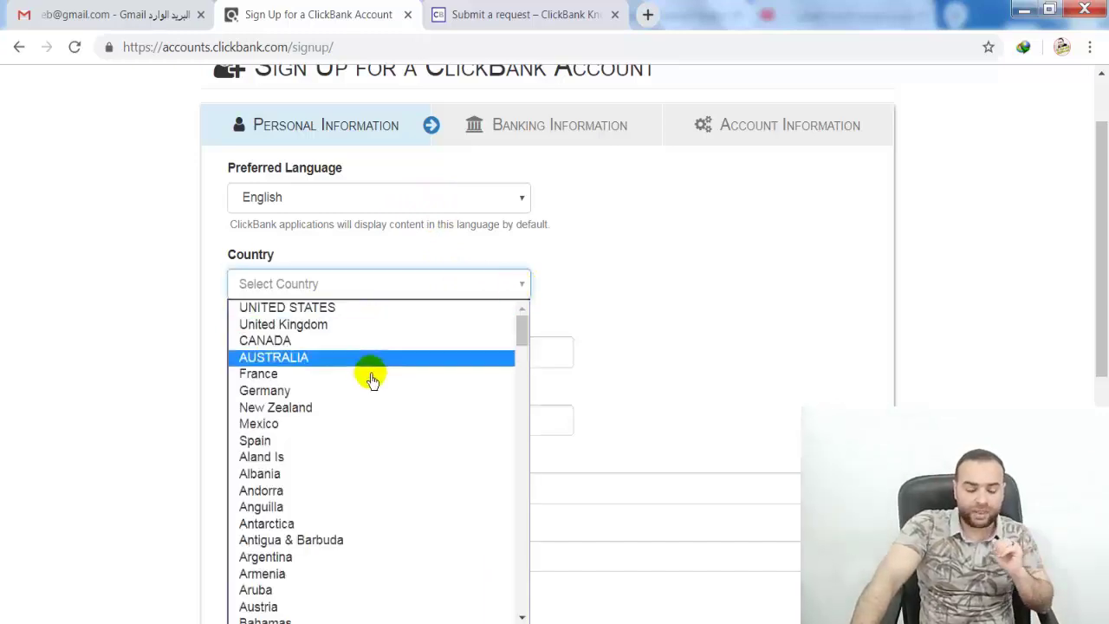
{"action": "scroll", "coordinate": [366, 434], "scroll_direction": "down", "scroll_amount": 15}
{"action": "scroll", "coordinate": [359, 424], "scroll_direction": "down", "scroll_amount": 4}
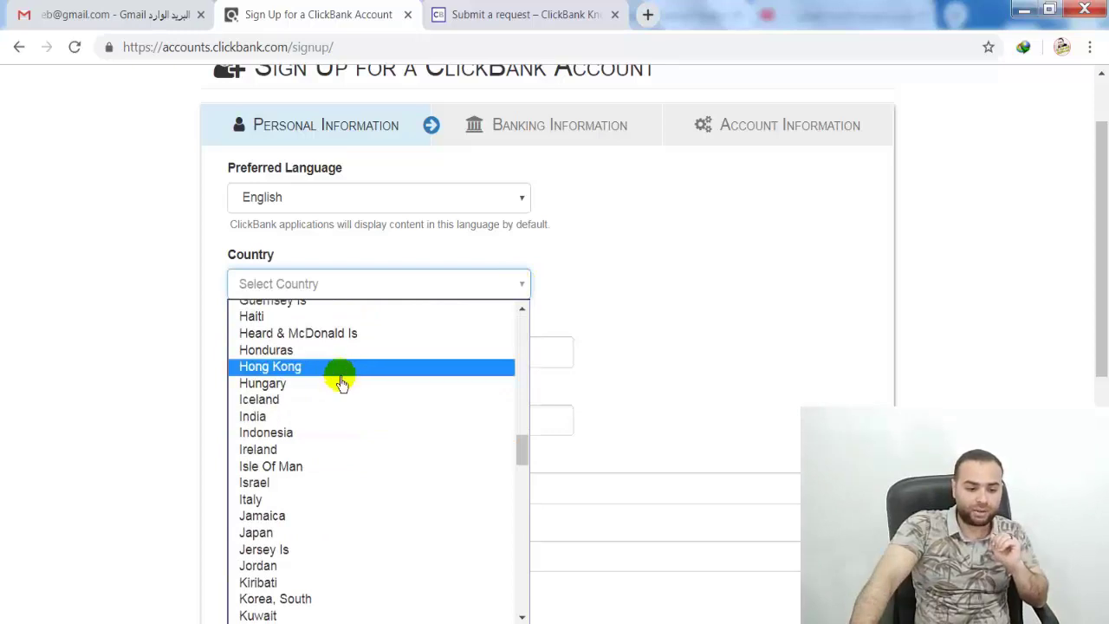
{"action": "scroll", "coordinate": [337, 451], "scroll_direction": "down", "scroll_amount": 2}
{"action": "scroll", "coordinate": [330, 425], "scroll_direction": "up", "scroll_amount": 5}
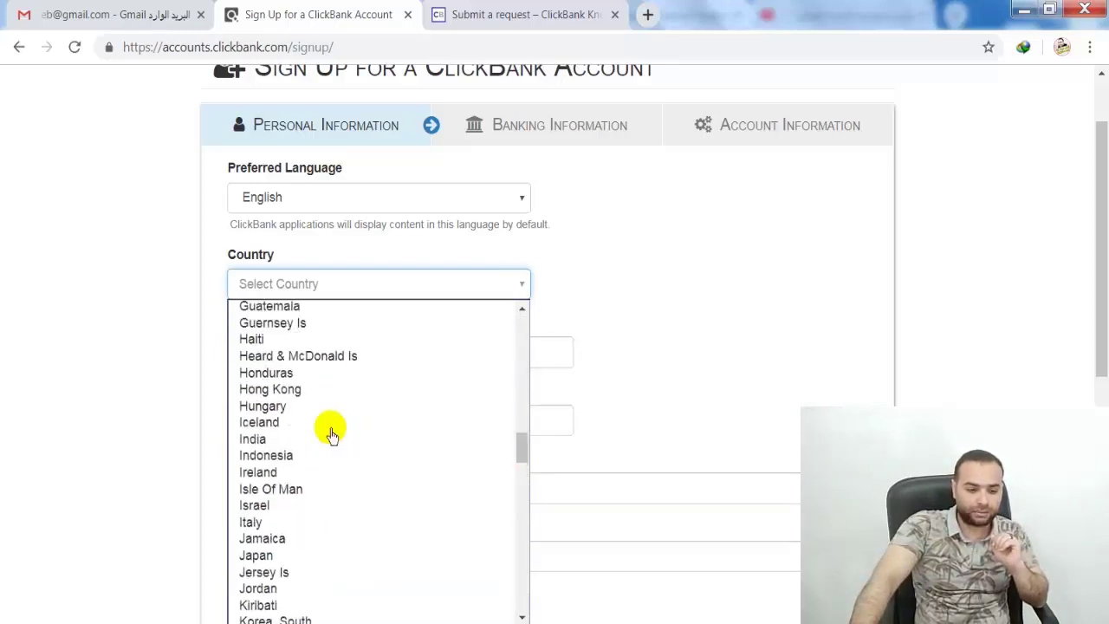
{"action": "scroll", "coordinate": [332, 364], "scroll_direction": "up", "scroll_amount": 2}
{"action": "left_click", "coordinate": [332, 337]}
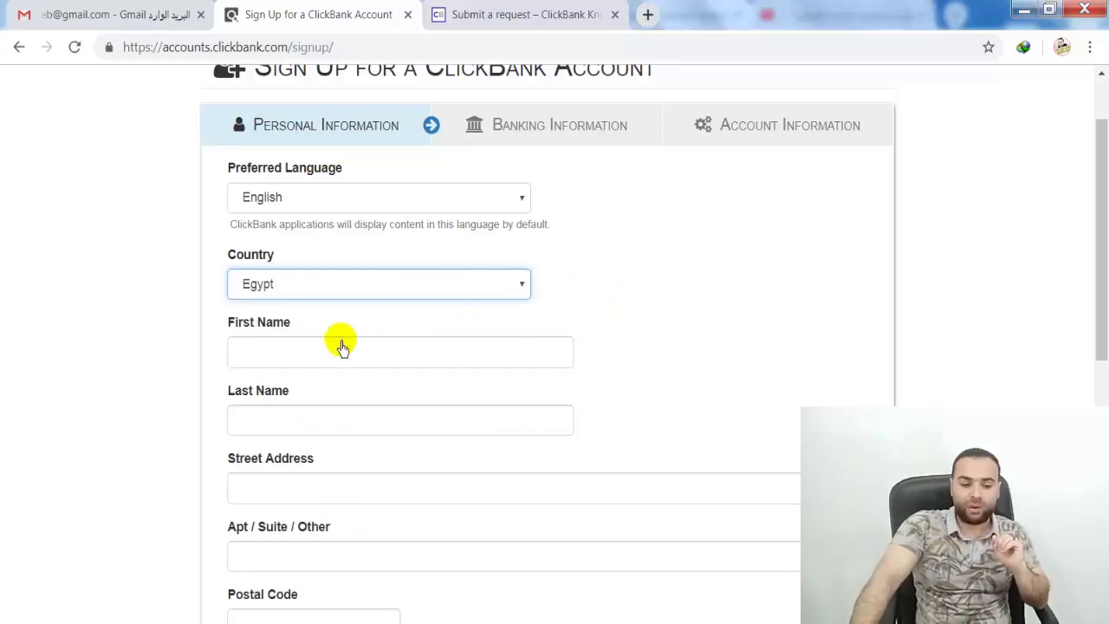
{"action": "left_click", "coordinate": [647, 310]}
- Review the Postal Code and the remaining personal-information fields below the country
{"action": "scroll", "coordinate": [624, 312], "scroll_direction": "down", "scroll_amount": 2}
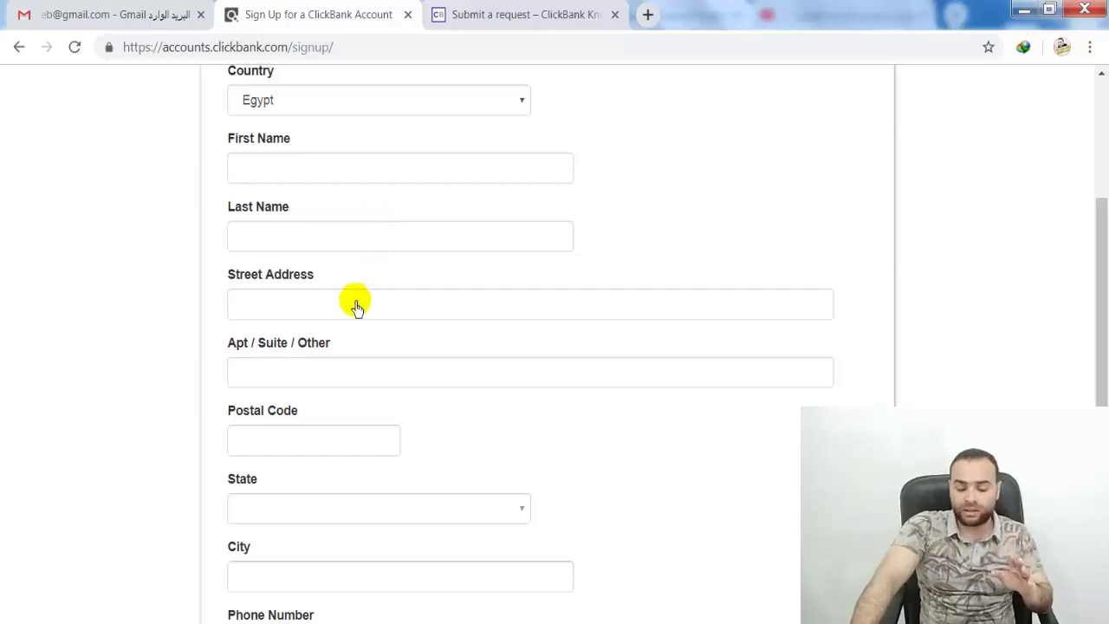
{"action": "scroll", "coordinate": [281, 380], "scroll_direction": "down", "scroll_amount": 1}
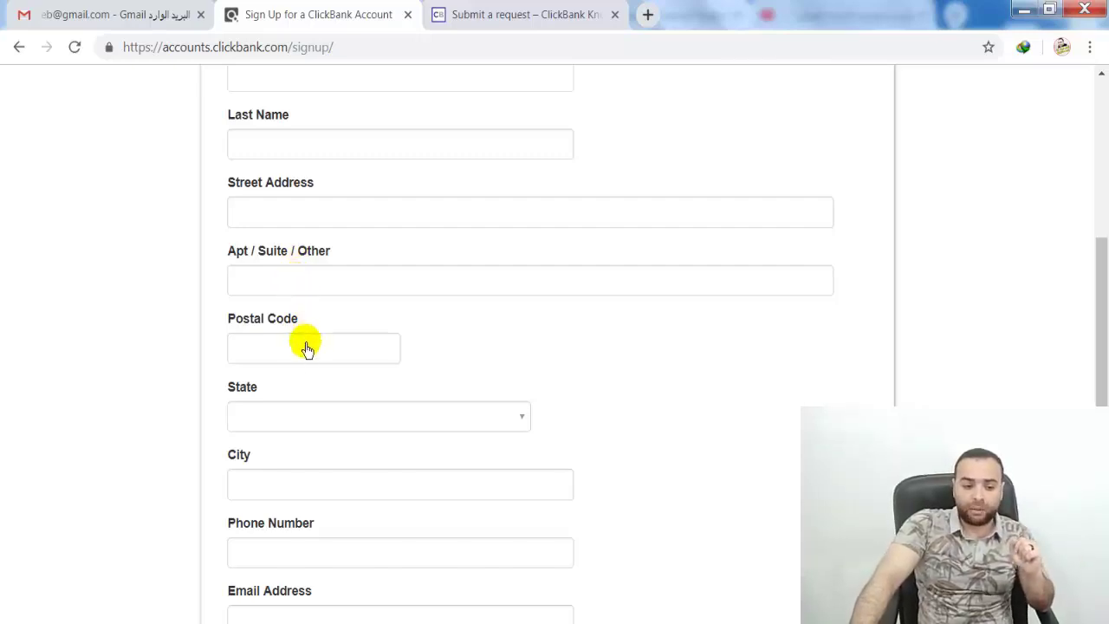
{"action": "left_click_drag", "start_coordinate": [294, 321], "coordinate": [210, 315]}
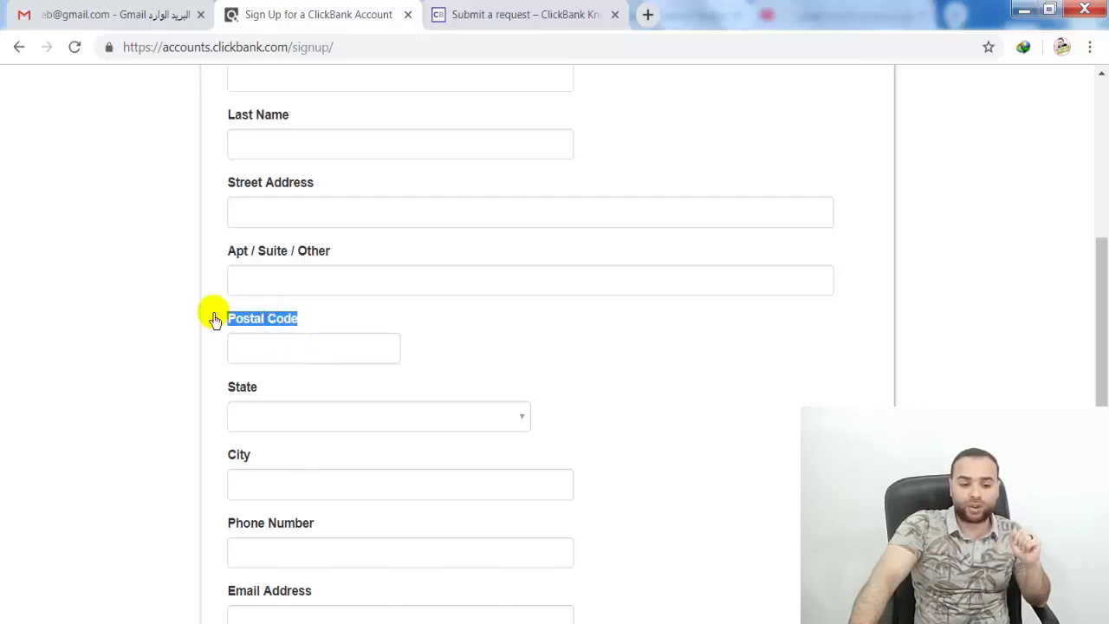
{"action": "left_click", "coordinate": [171, 337]}
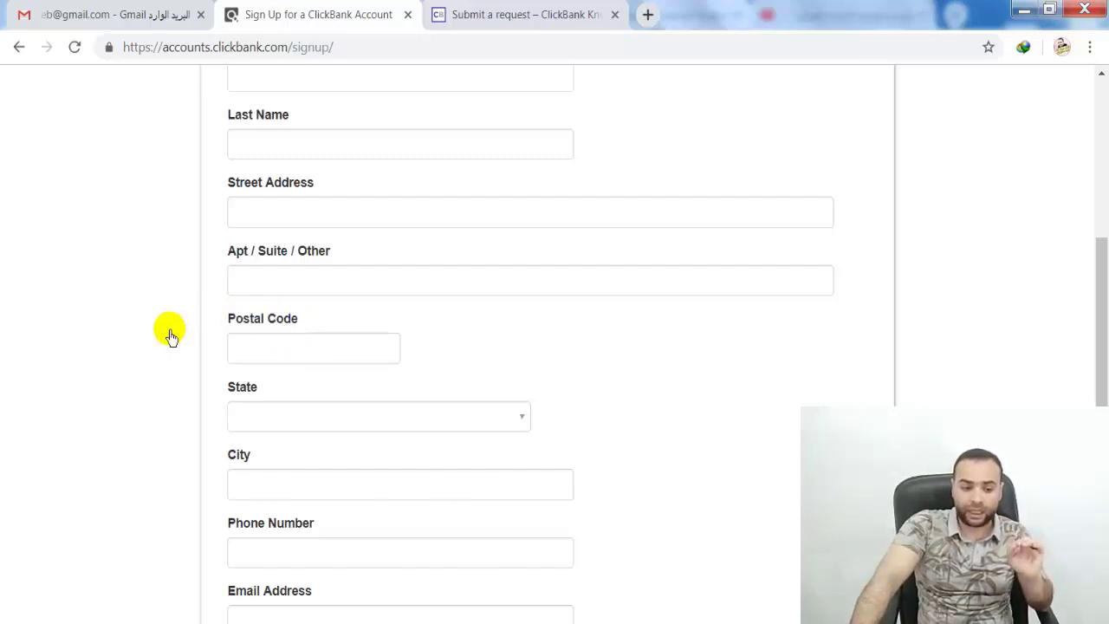
{"action": "scroll", "coordinate": [170, 336], "scroll_direction": "down", "scroll_amount": 1}
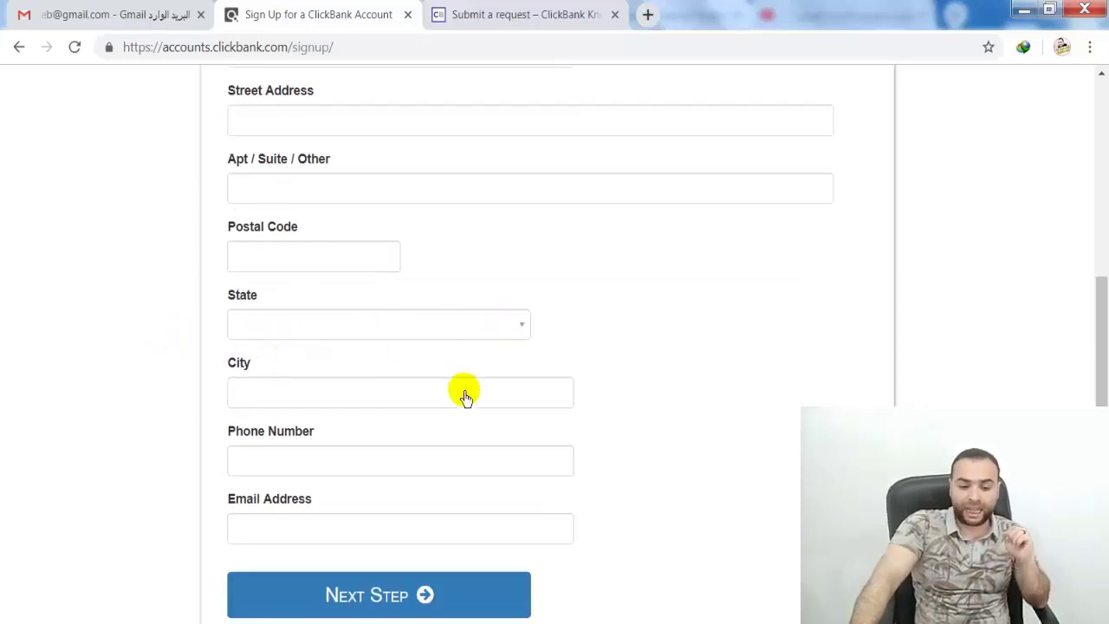
{"action": "scroll", "coordinate": [465, 396], "scroll_direction": "down", "scroll_amount": 1}
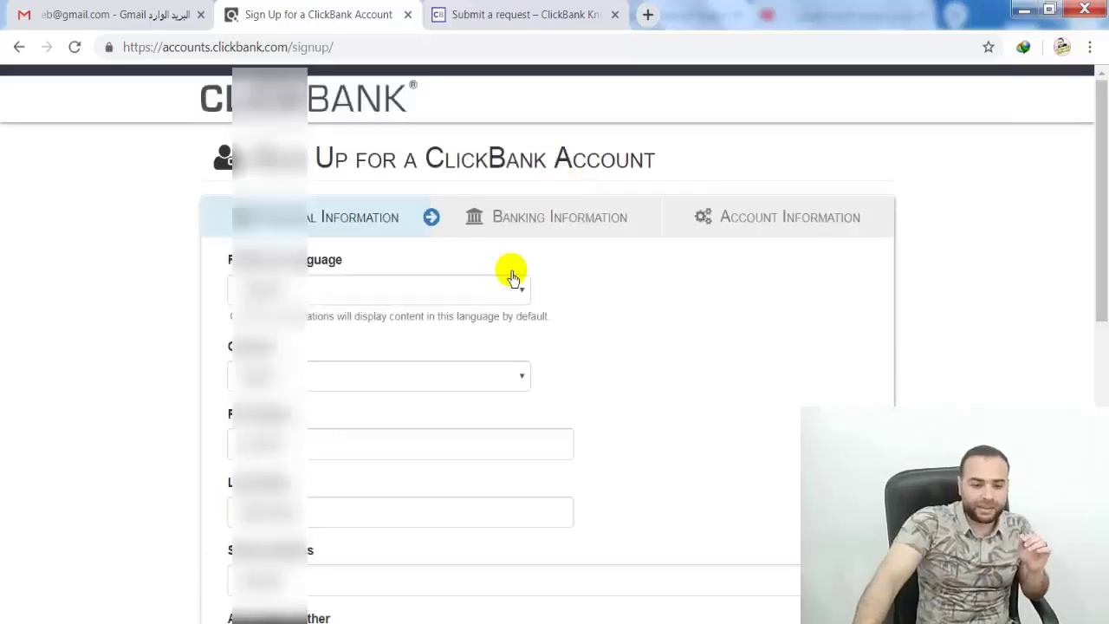
- Advance to the banking-information step and go to the Payee Name field
{"action": "scroll", "coordinate": [433, 270], "scroll_direction": "down", "scroll_amount": 8}
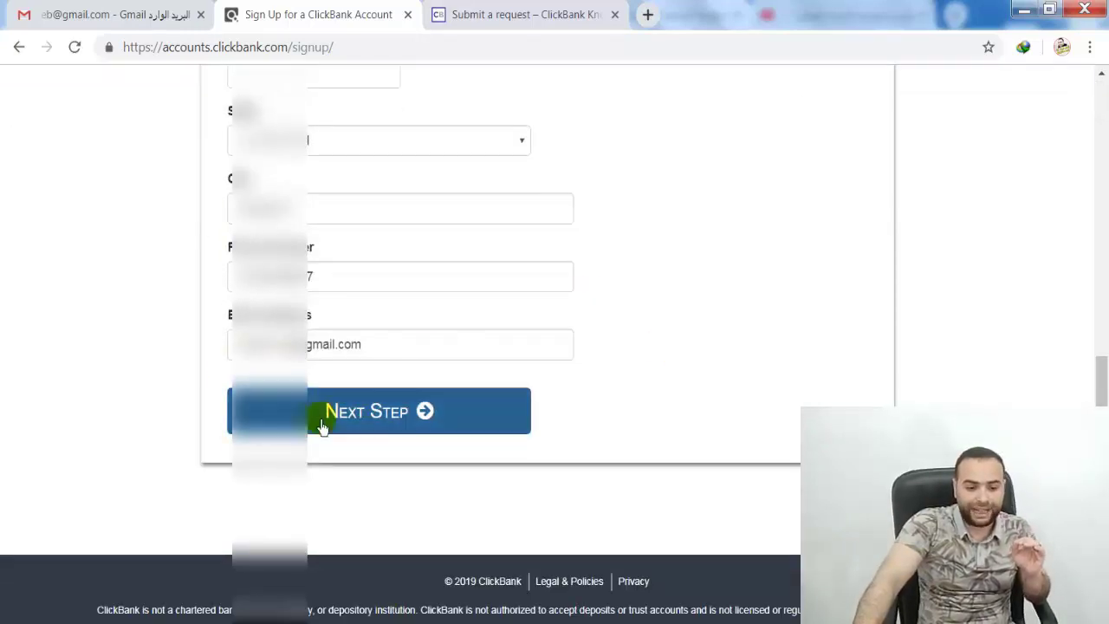
{"action": "left_click", "coordinate": [396, 415]}
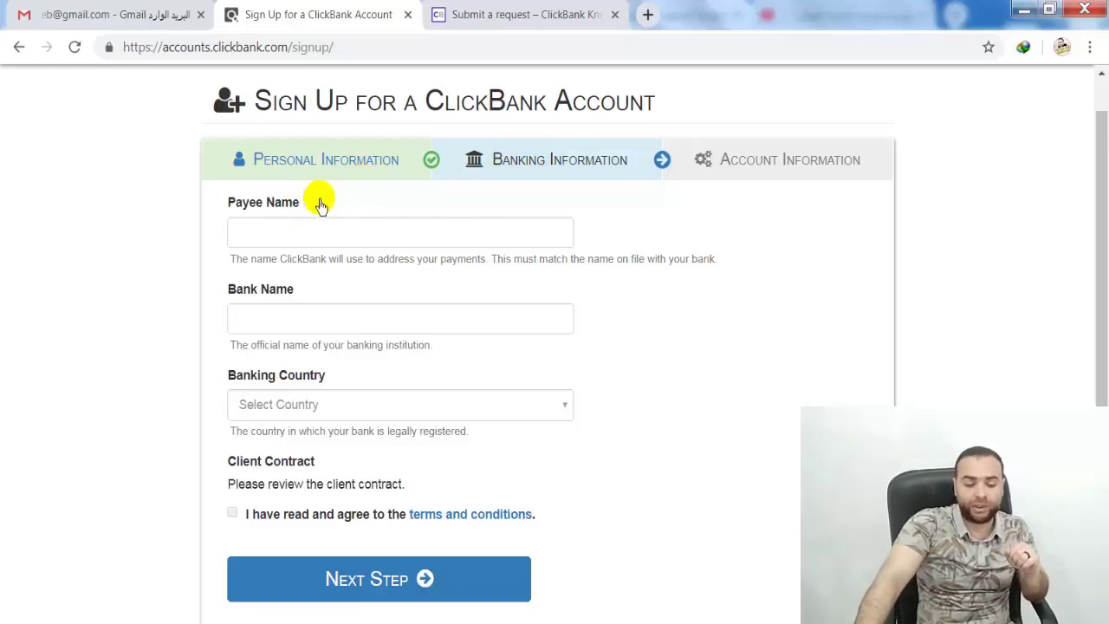
{"action": "left_click_drag", "start_coordinate": [314, 205], "coordinate": [231, 217]}
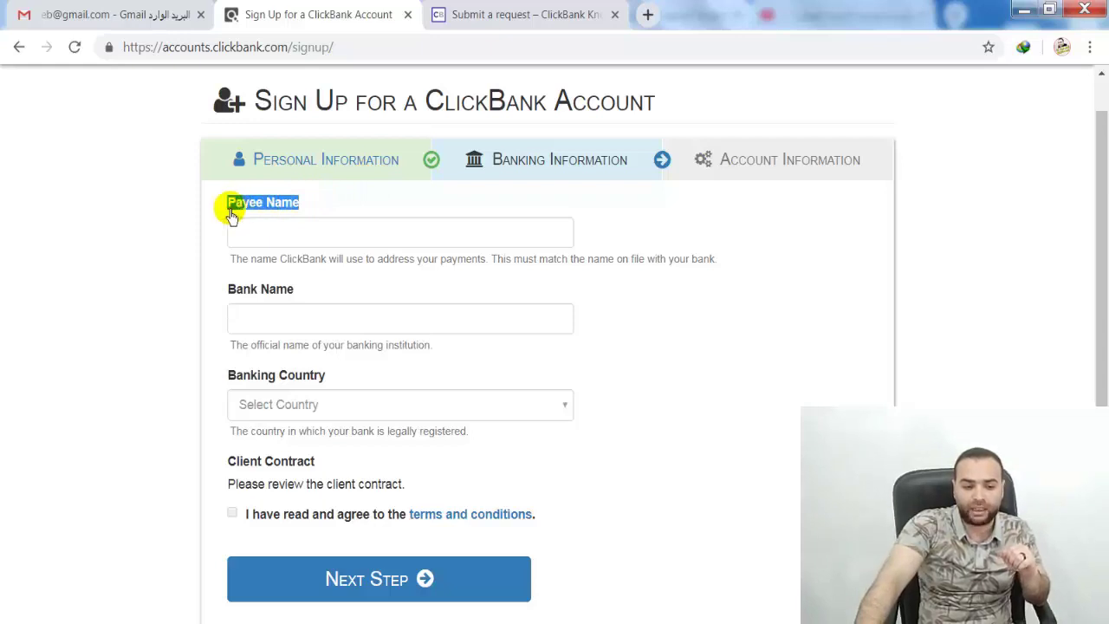
{"action": "left_click", "coordinate": [335, 205]}
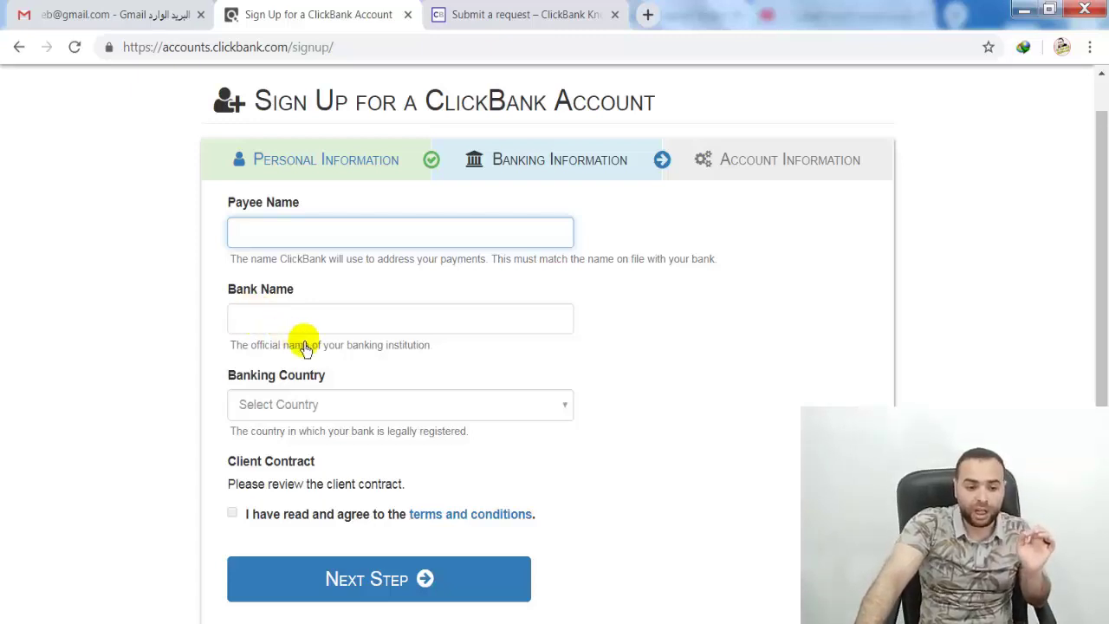
- Check the Banking Country list without choosing, then view the client contract terms
{"action": "scroll", "coordinate": [300, 381], "scroll_direction": "down", "scroll_amount": 1}
{"action": "scroll", "coordinate": [300, 382], "scroll_direction": "down", "scroll_amount": 1}
{"action": "left_click", "coordinate": [562, 315]}
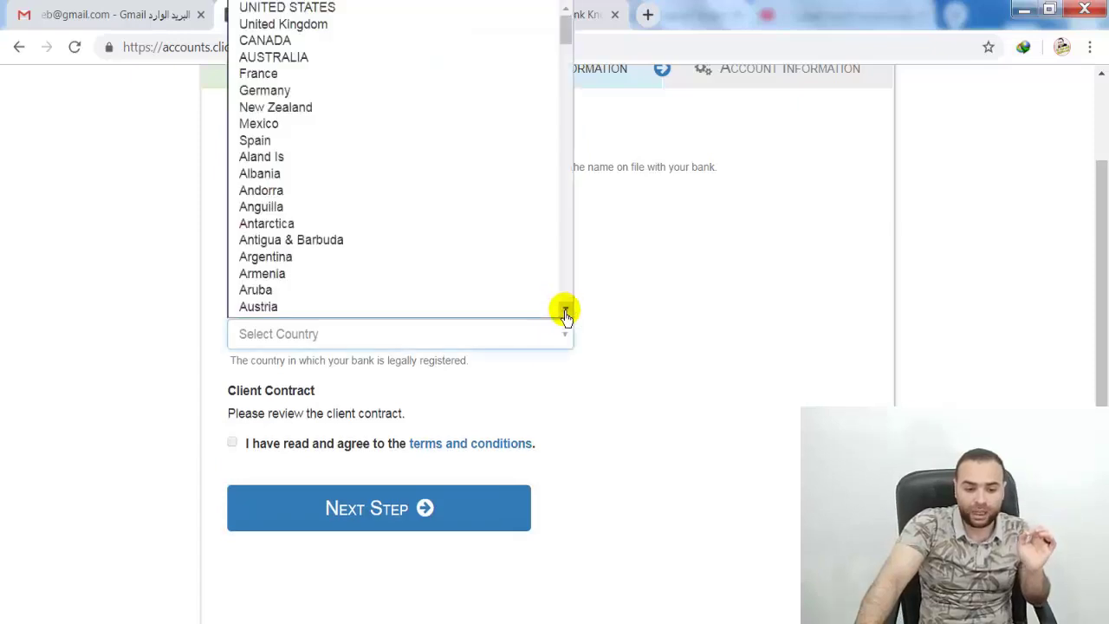
{"action": "left_click", "coordinate": [194, 241]}
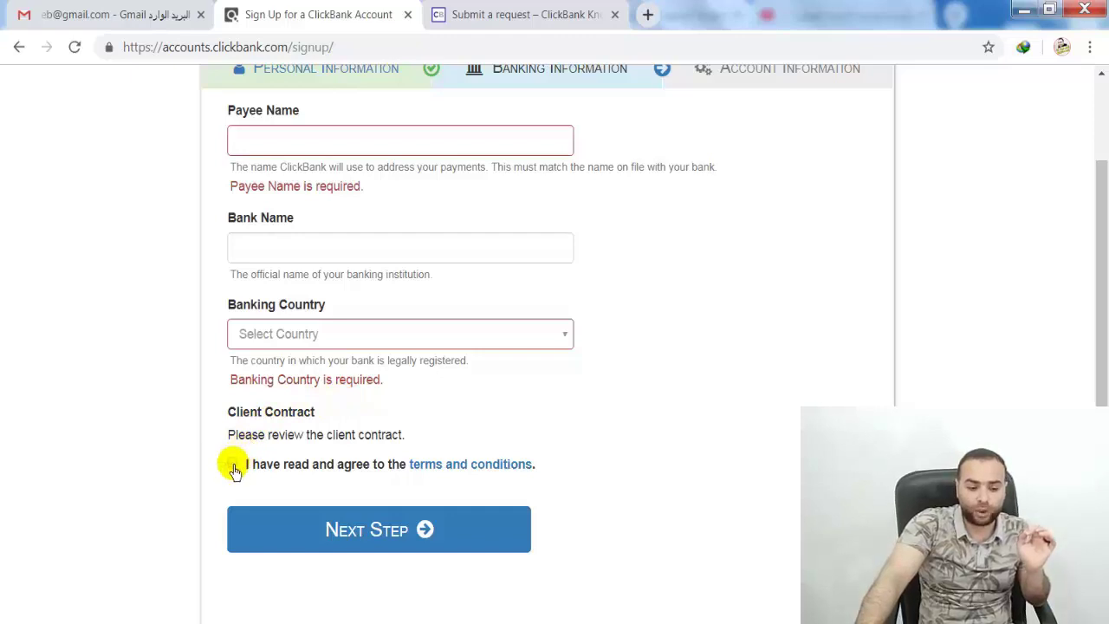
{"action": "left_click", "coordinate": [439, 469]}
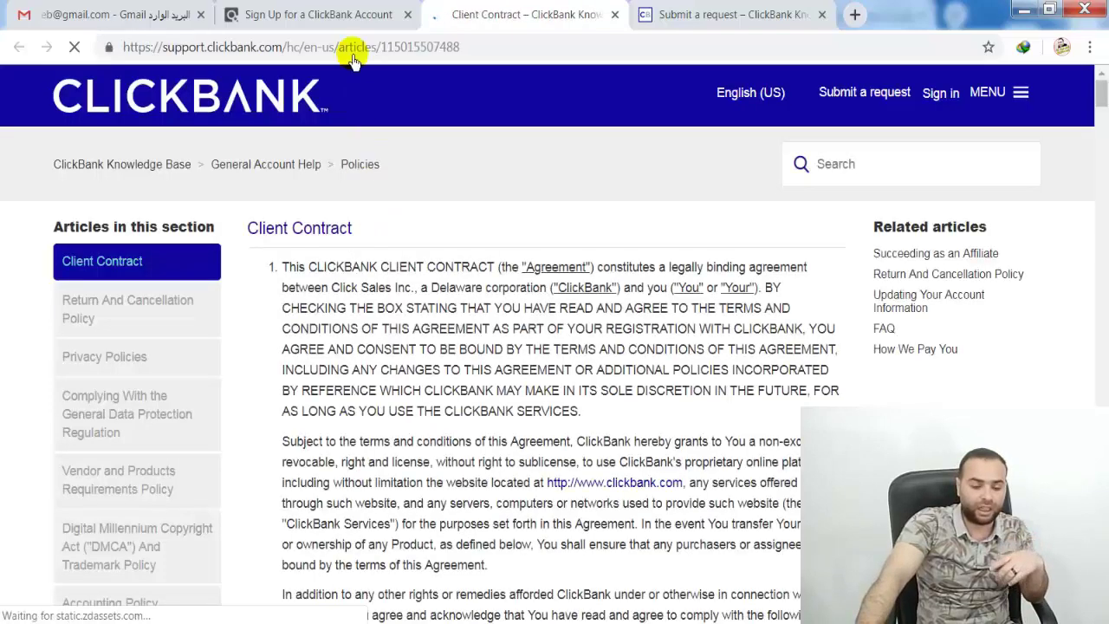
- Back on the Sign Up tab, tick the agreement to the client contract
{"action": "left_click", "coordinate": [351, 18]}
{"action": "left_click", "coordinate": [232, 464]}
{"action": "left_click", "coordinate": [233, 465]}
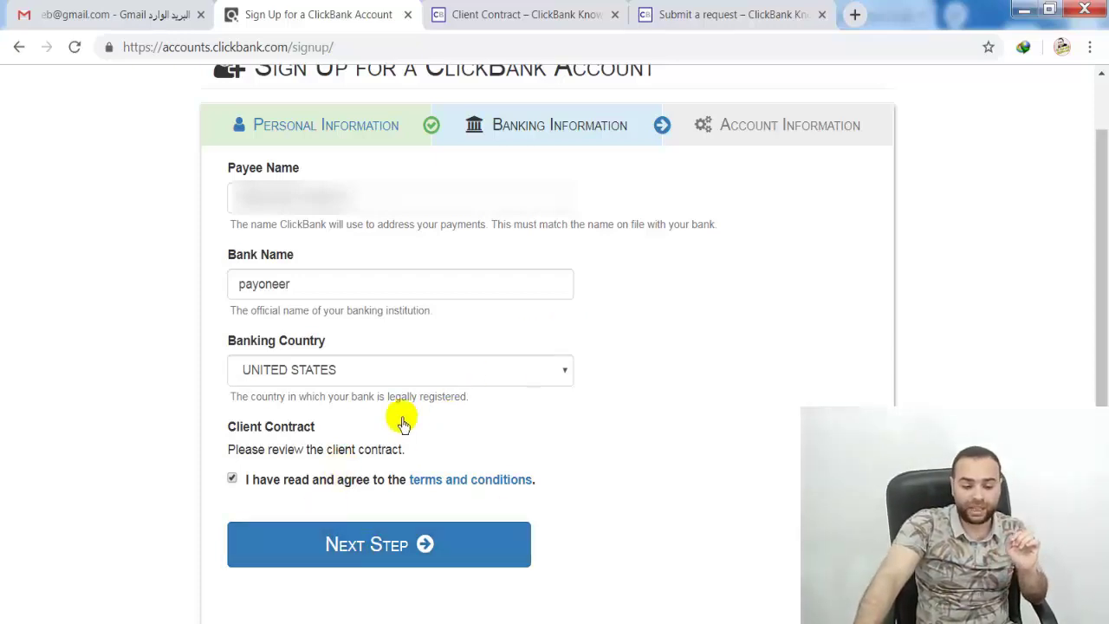
- Submit the banking step and read the 'cannot offer an account' message
{"action": "left_click", "coordinate": [384, 545]}
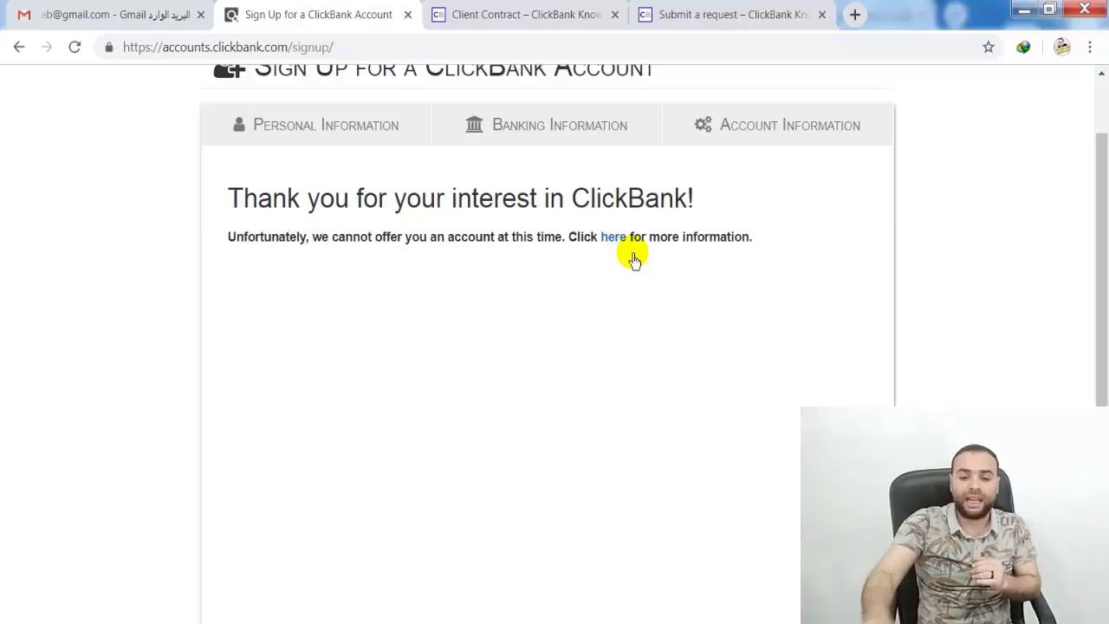
{"action": "scroll", "coordinate": [634, 260], "scroll_direction": "up", "scroll_amount": 2}
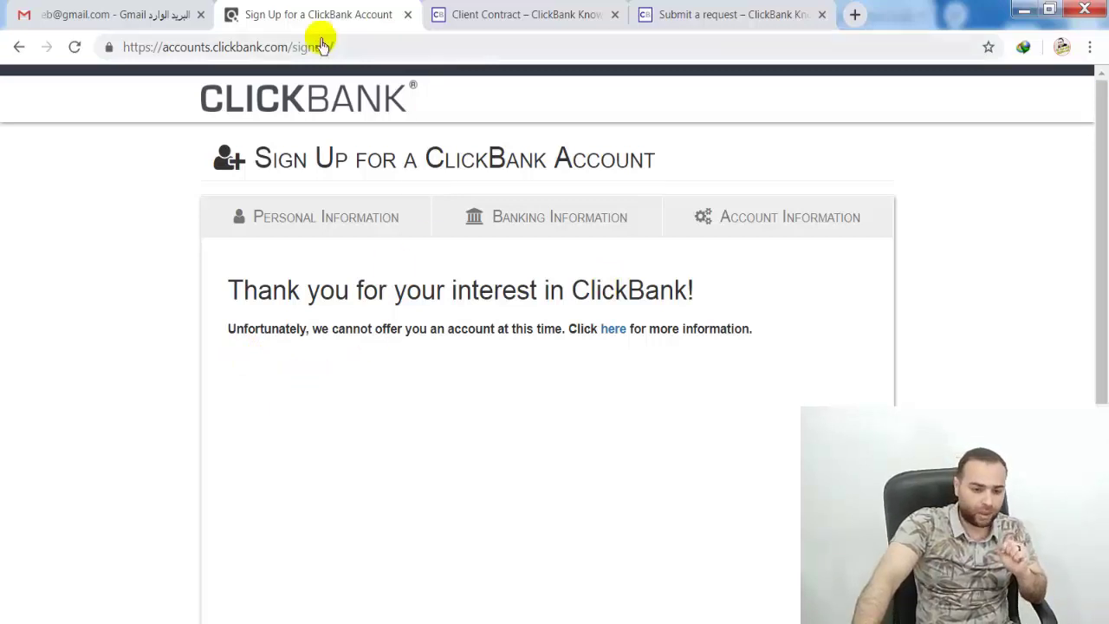
- Start a support request from the client contract page and move to the prepared request
{"action": "left_click", "coordinate": [514, 13]}
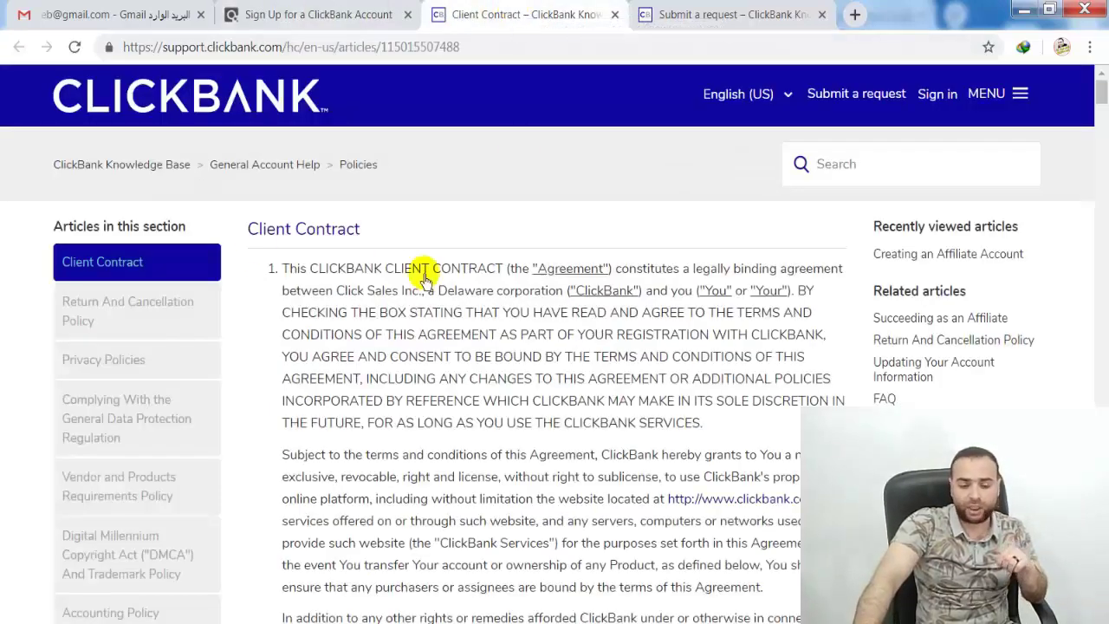
{"action": "left_click", "coordinate": [872, 98]}
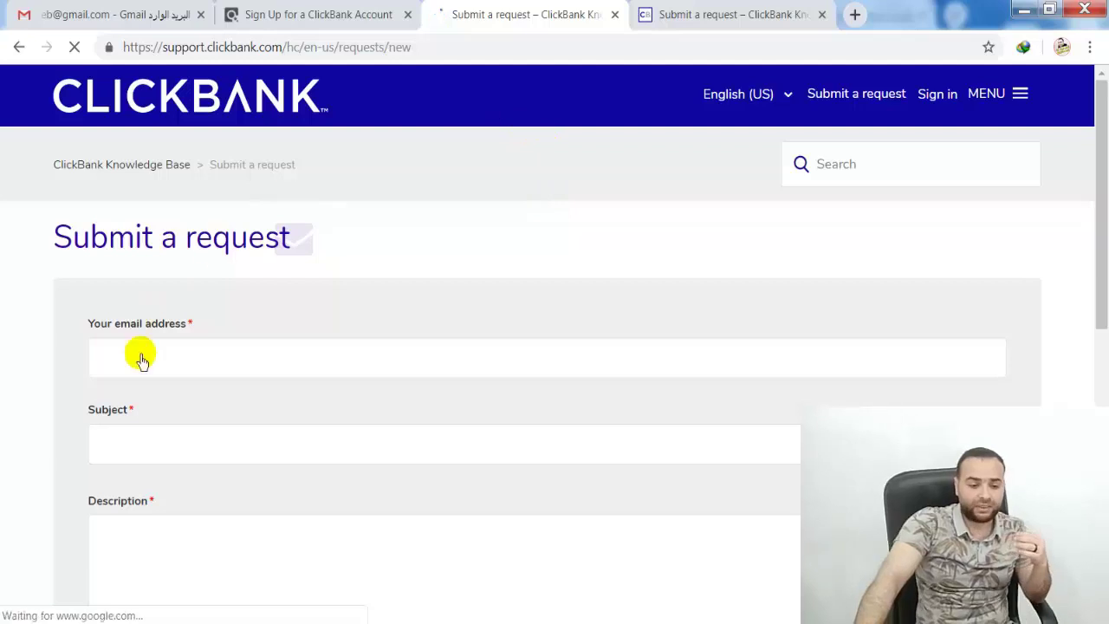
{"action": "scroll", "coordinate": [198, 327], "scroll_direction": "down", "scroll_amount": 1}
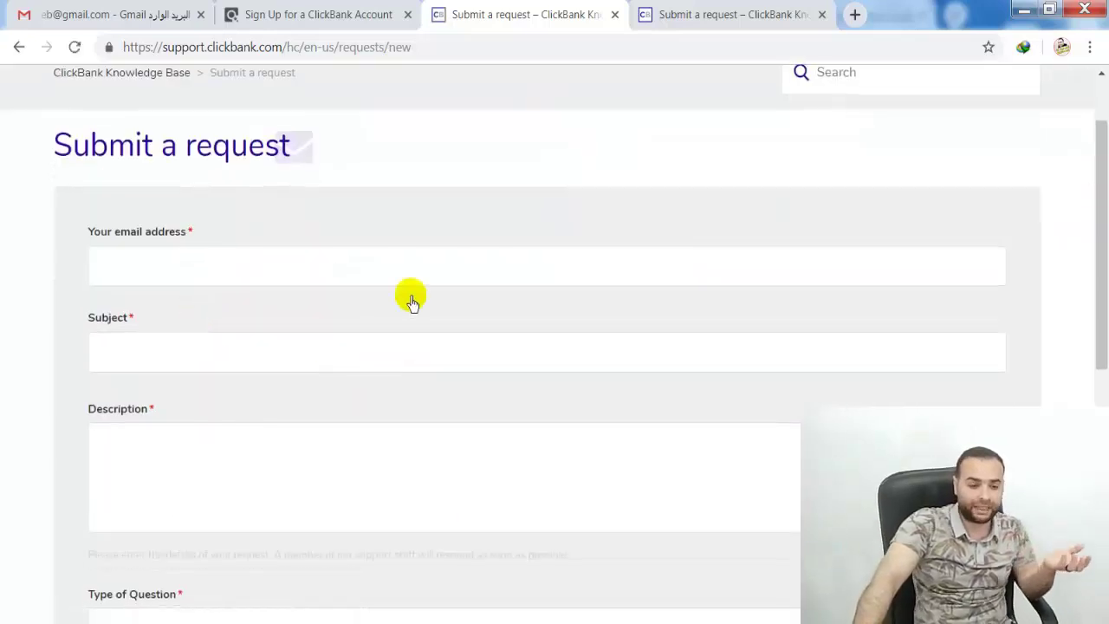
{"action": "scroll", "coordinate": [410, 299], "scroll_direction": "up", "scroll_amount": 1}
{"action": "key", "text": "ctrl+Tab"}
{"action": "scroll", "coordinate": [390, 242], "scroll_direction": "down", "scroll_amount": 1}
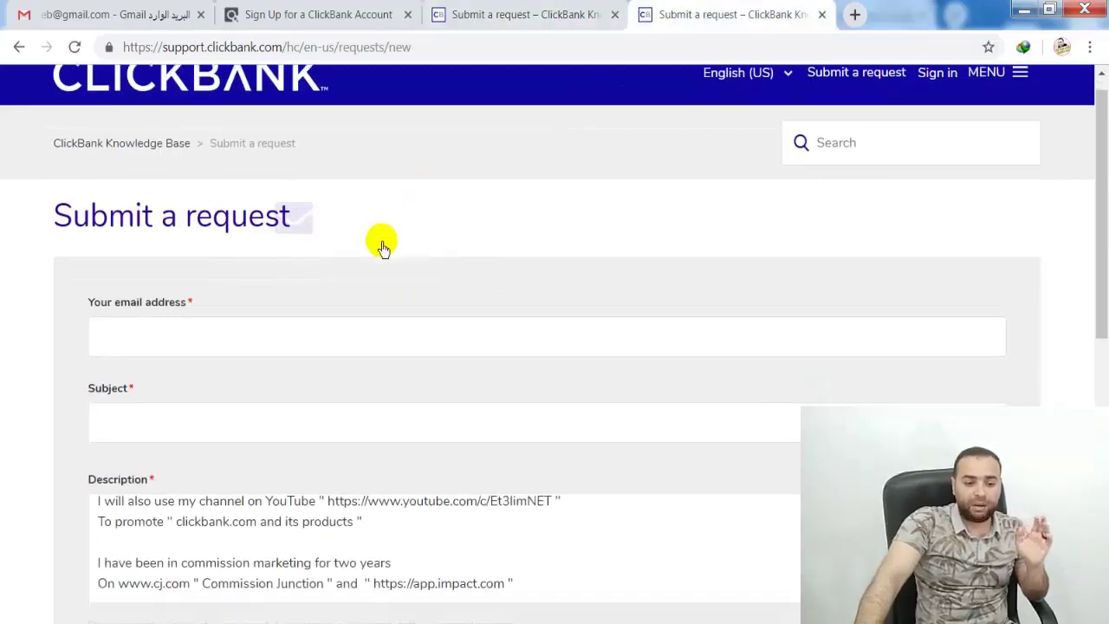
{"action": "scroll", "coordinate": [384, 247], "scroll_direction": "down", "scroll_amount": 1}
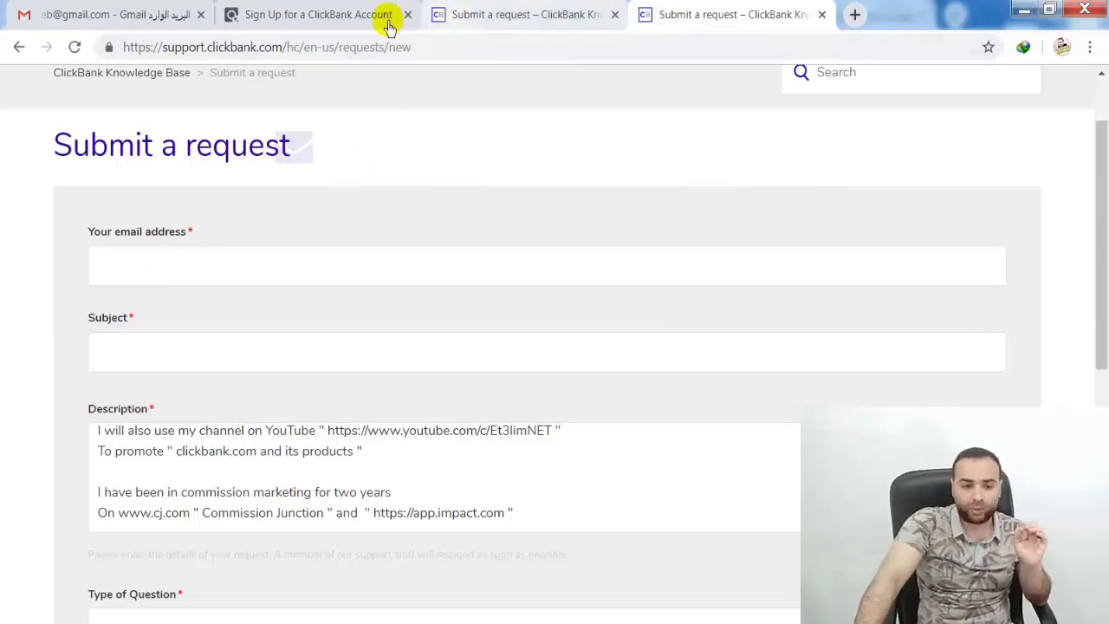
- Copy the account refusal message and paste it into the request's Subject
{"action": "left_click", "coordinate": [354, 21]}
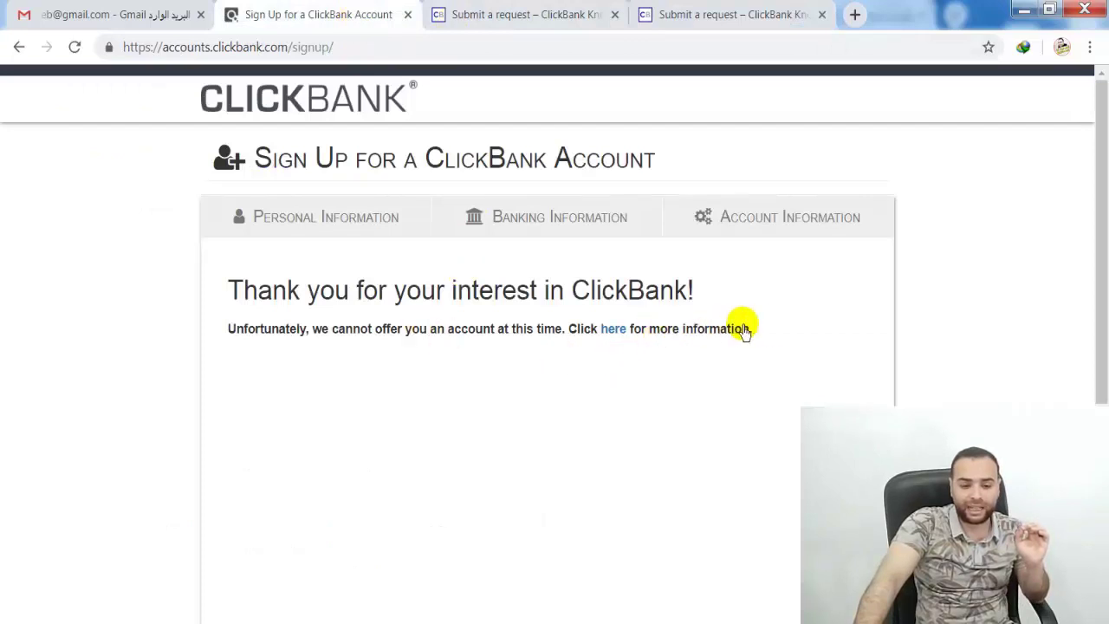
{"action": "left_click_drag", "start_coordinate": [763, 330], "coordinate": [229, 337]}
{"action": "right_click", "coordinate": [245, 335]}
{"action": "left_click", "coordinate": [276, 348]}
{"action": "left_click", "coordinate": [668, 17]}
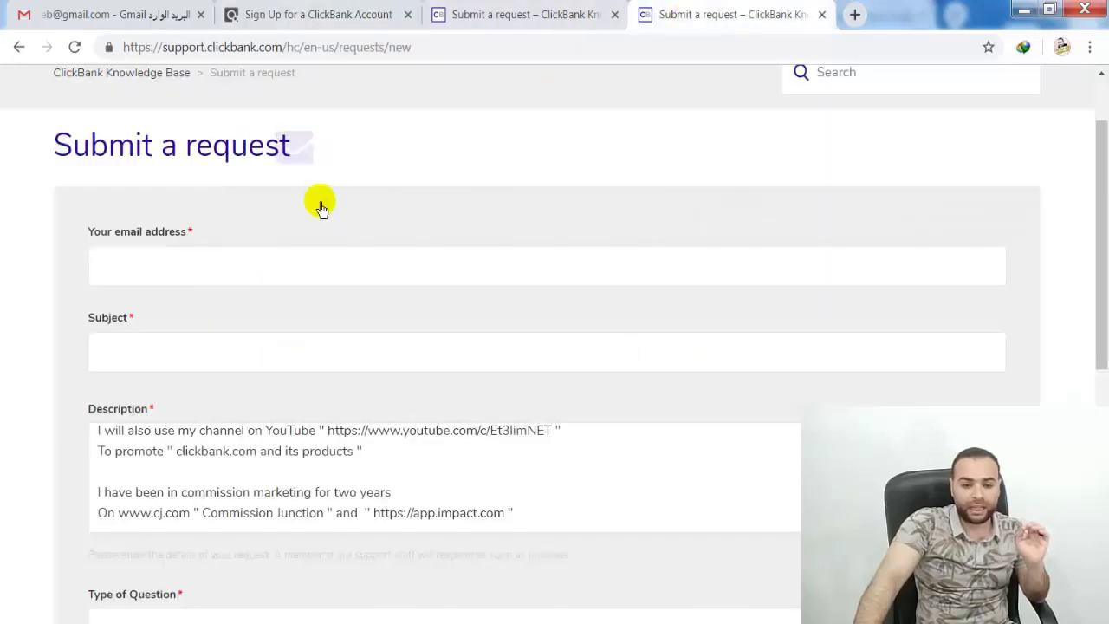
{"action": "right_click", "coordinate": [128, 357]}
{"action": "left_click", "coordinate": [181, 461]}
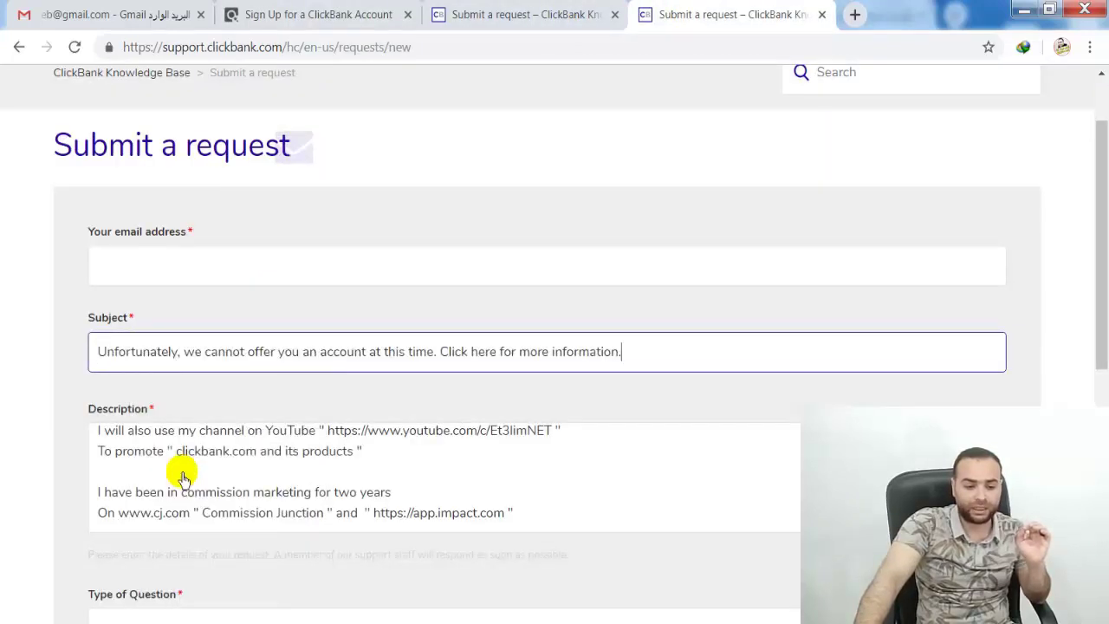
{"action": "left_click", "coordinate": [594, 387]}
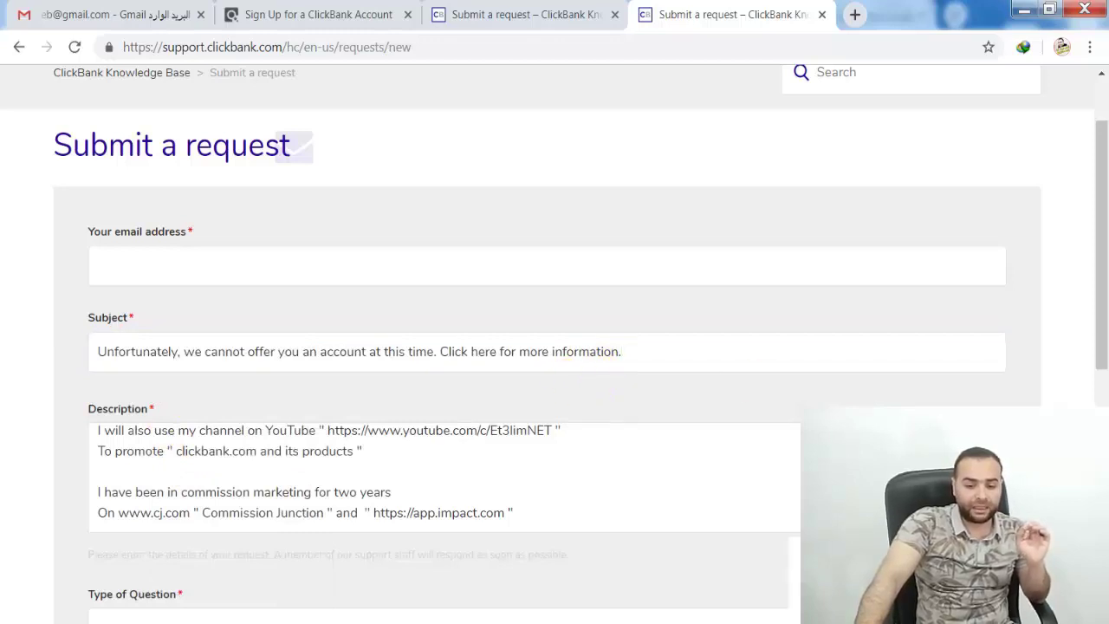
- Review the Description beginning 'My name is', then return to the declined sign-up page
{"action": "scroll", "coordinate": [528, 404], "scroll_direction": "down", "scroll_amount": 1}
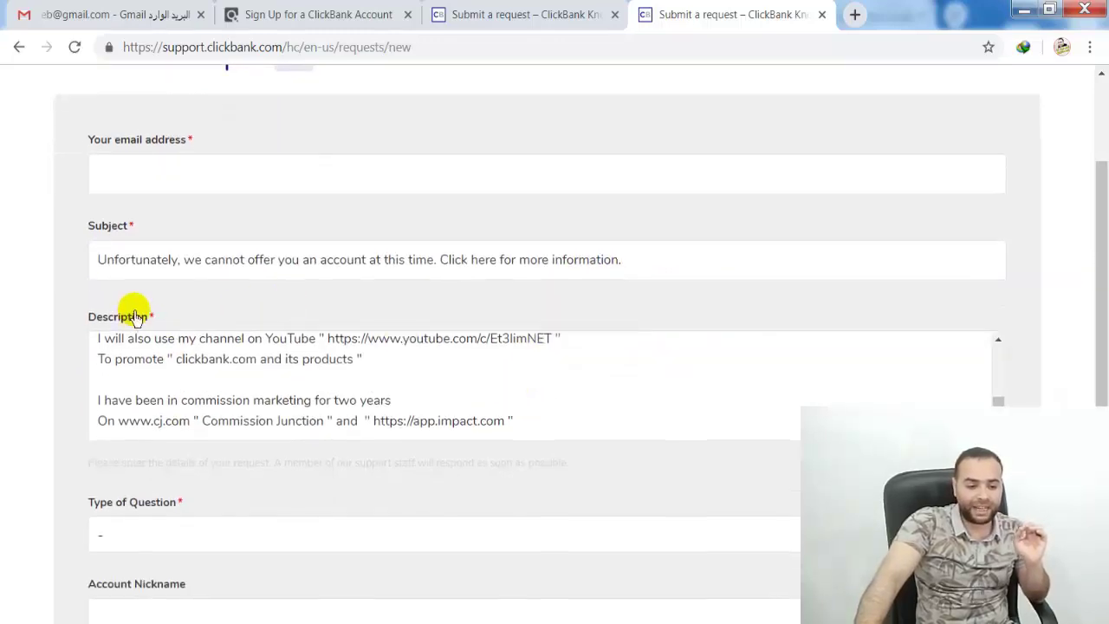
{"action": "scroll", "coordinate": [221, 394], "scroll_direction": "up", "scroll_amount": 10}
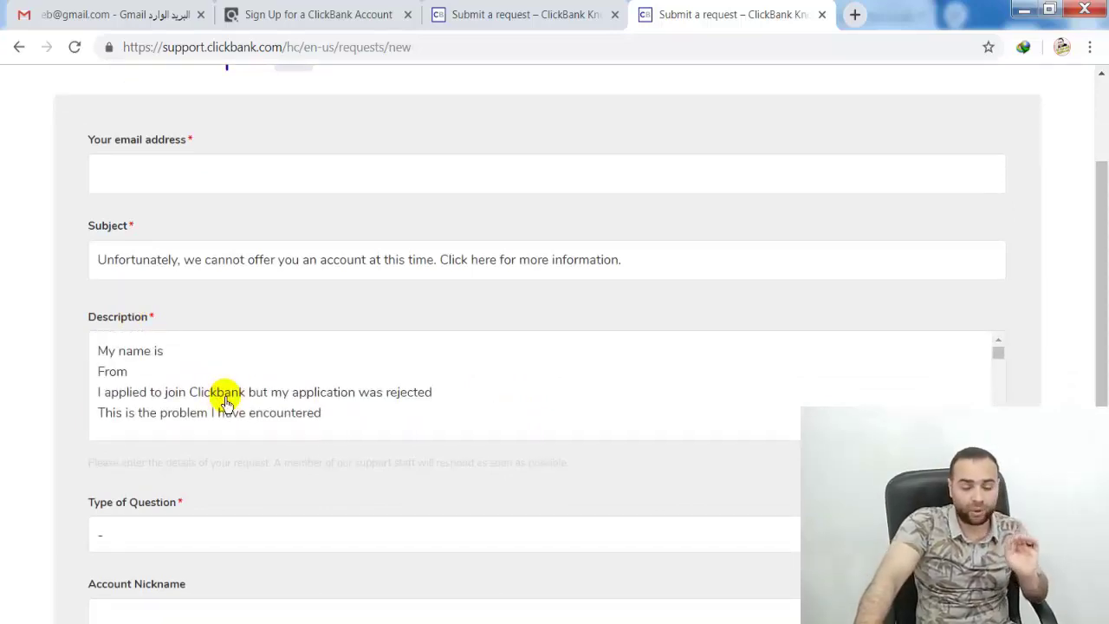
{"action": "left_click_drag", "start_coordinate": [171, 354], "coordinate": [89, 352]}
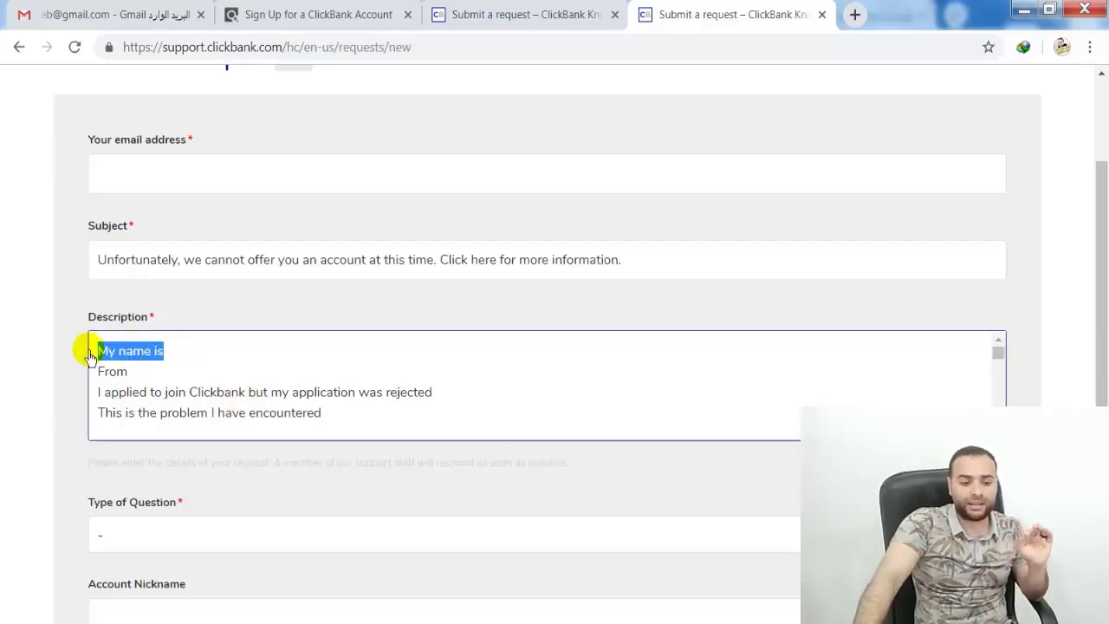
{"action": "left_click", "coordinate": [179, 367]}
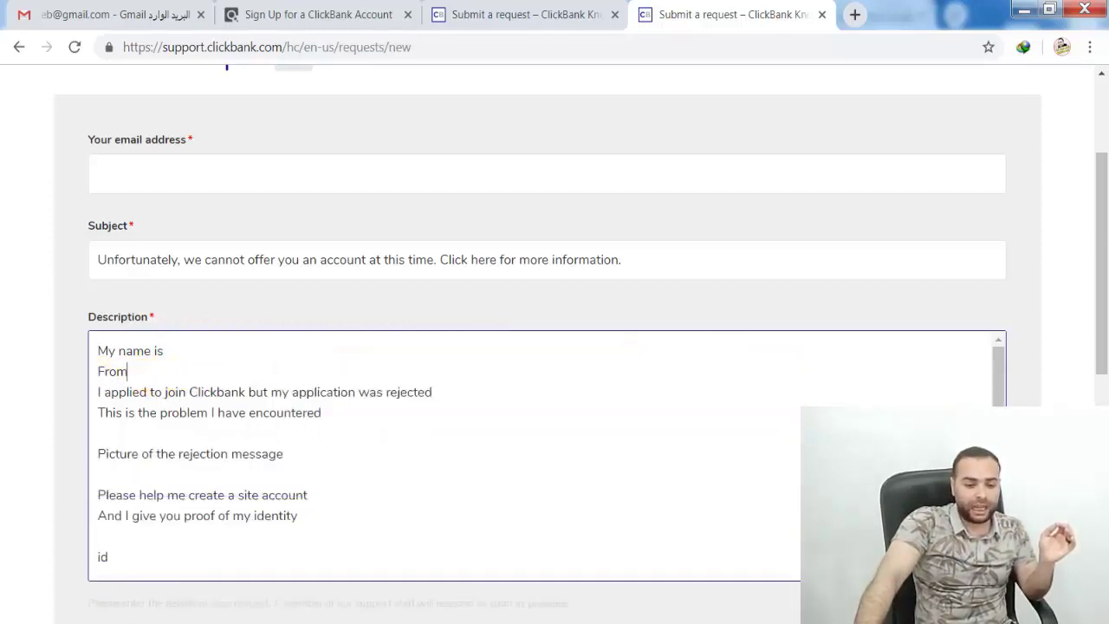
{"action": "scroll", "coordinate": [186, 424], "scroll_direction": "down", "scroll_amount": 1}
{"action": "scroll", "coordinate": [218, 359], "scroll_direction": "up", "scroll_amount": 1}
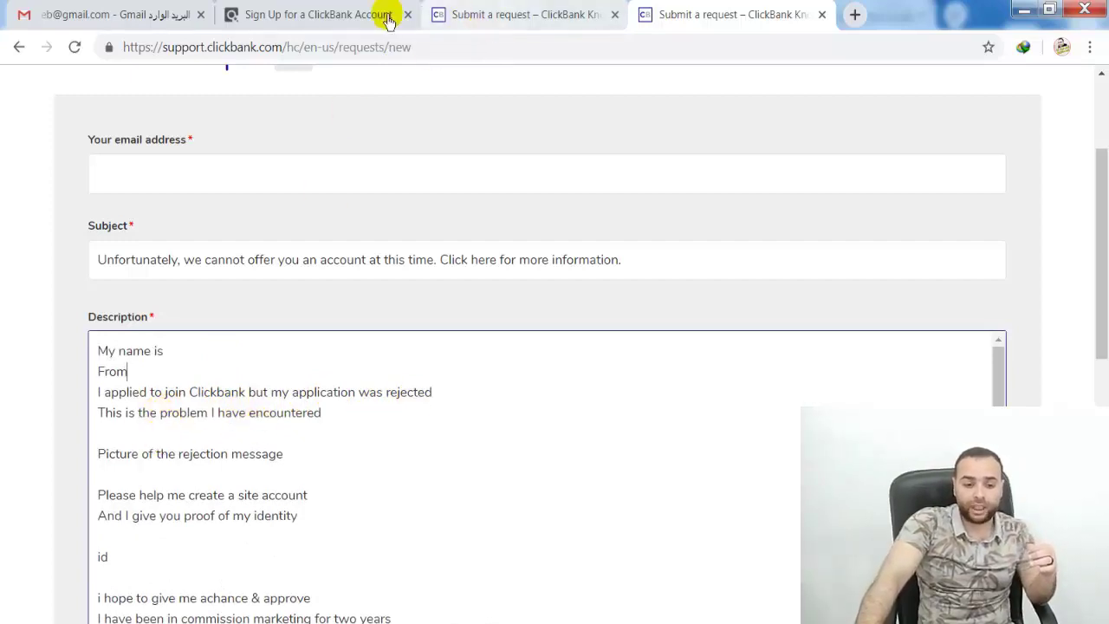
{"action": "left_click", "coordinate": [351, 18]}
{"action": "left_click_drag", "start_coordinate": [136, 233], "coordinate": [777, 408]}
- Back on the support request, read the Description's two years of commission-marketing text
{"action": "left_click", "coordinate": [550, 424]}
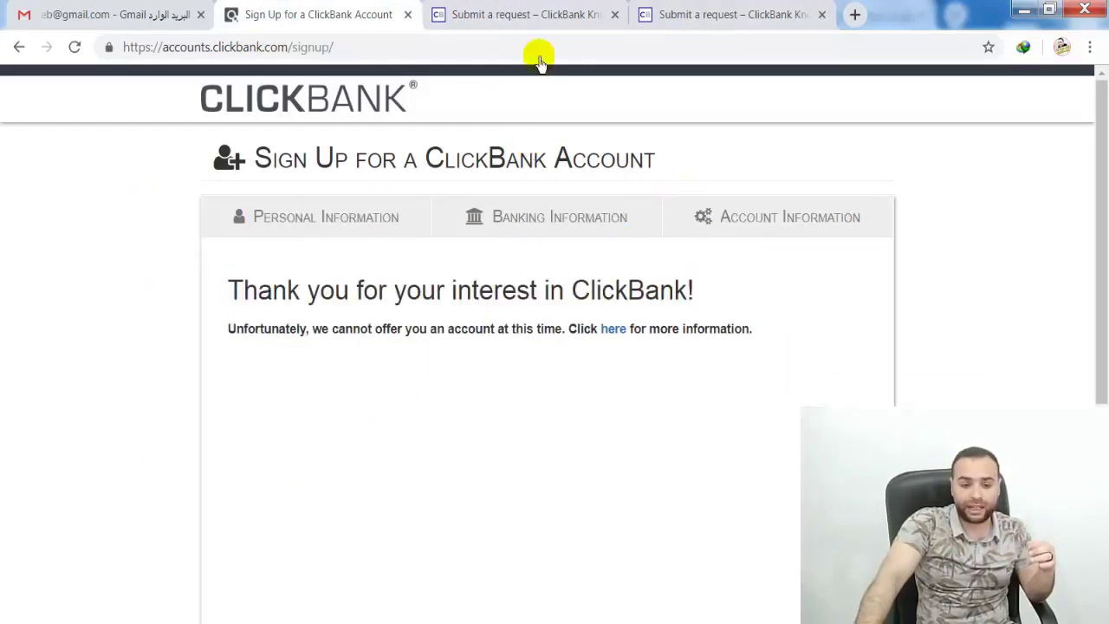
{"action": "left_click", "coordinate": [691, 18]}
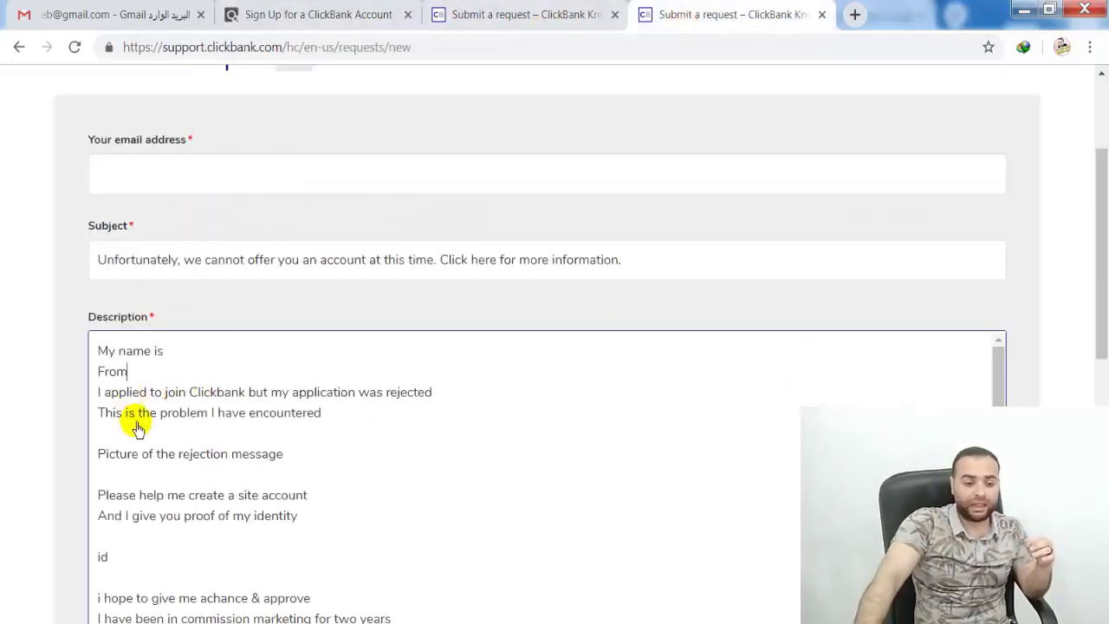
{"action": "scroll", "coordinate": [137, 434], "scroll_direction": "down", "scroll_amount": 10}
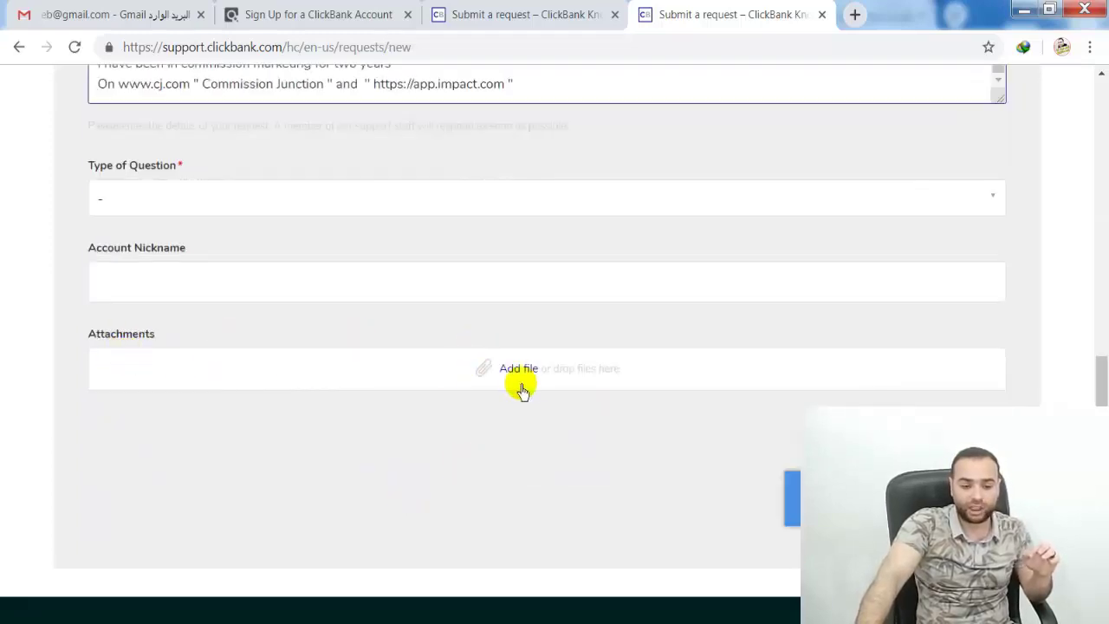
{"action": "scroll", "coordinate": [550, 381], "scroll_direction": "up", "scroll_amount": 5}
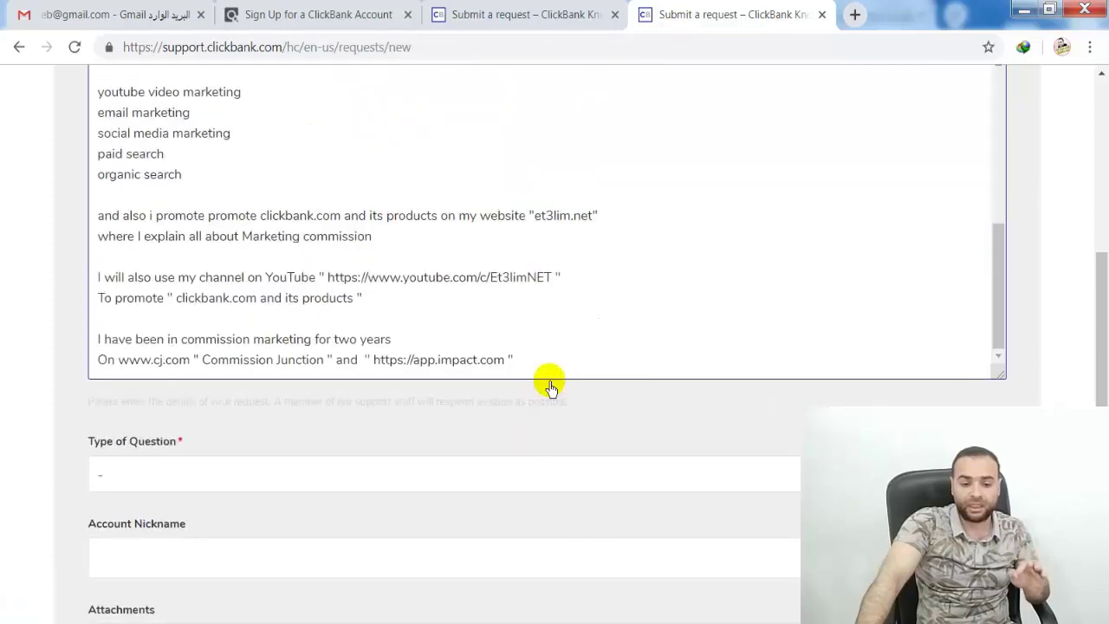
{"action": "scroll", "coordinate": [278, 364], "scroll_direction": "up", "scroll_amount": 10}
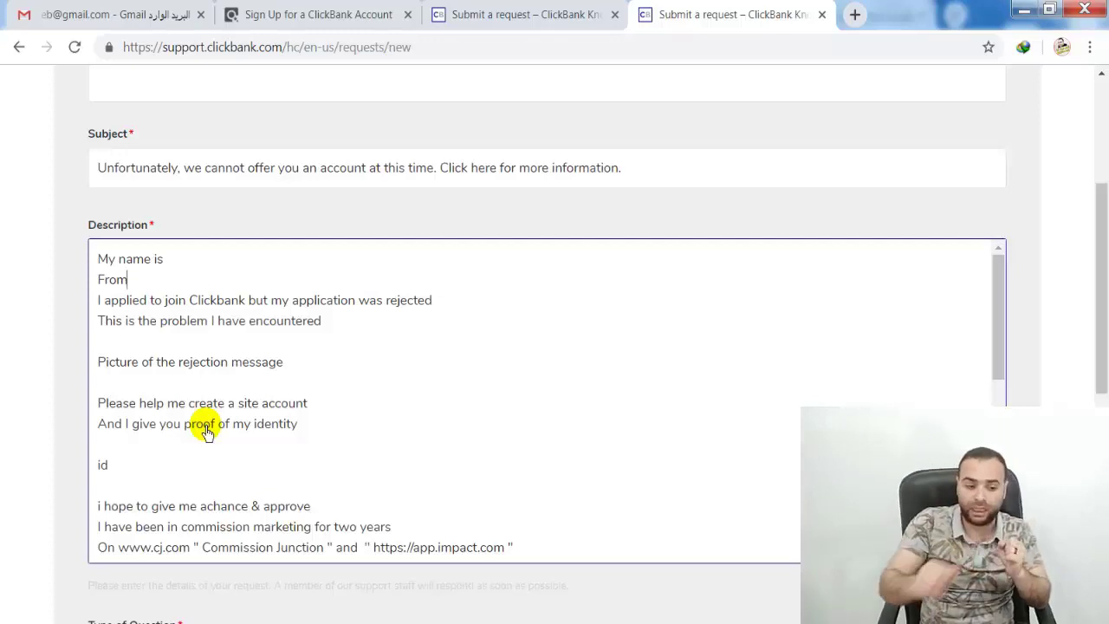
{"action": "scroll", "coordinate": [156, 429], "scroll_direction": "down", "scroll_amount": 2}
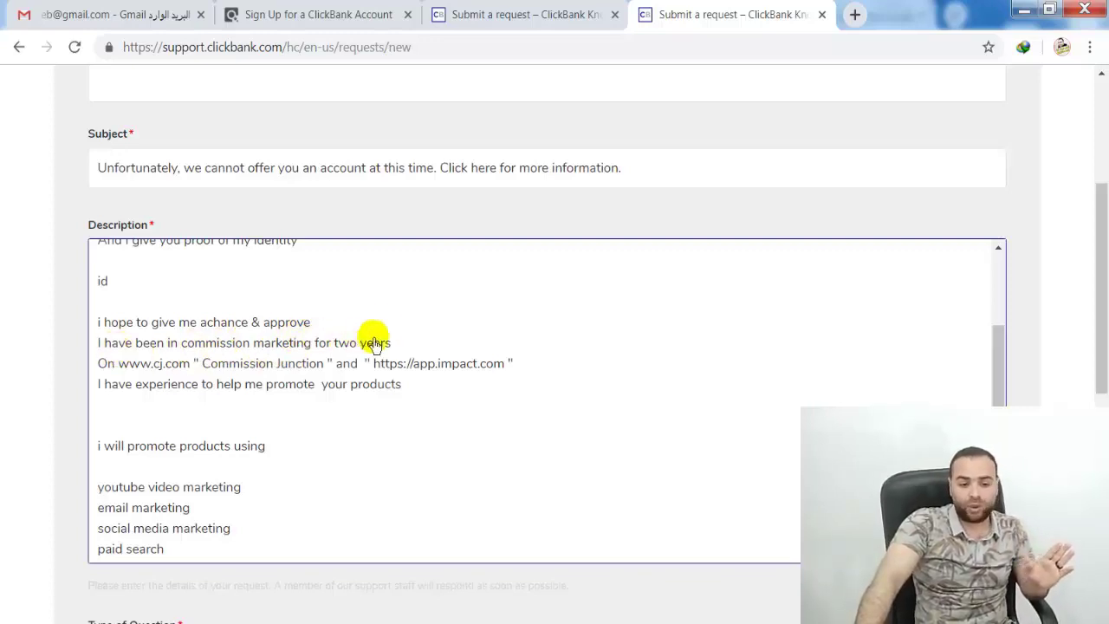
{"action": "left_click_drag", "start_coordinate": [389, 345], "coordinate": [334, 346]}
{"action": "left_click", "coordinate": [416, 347]}
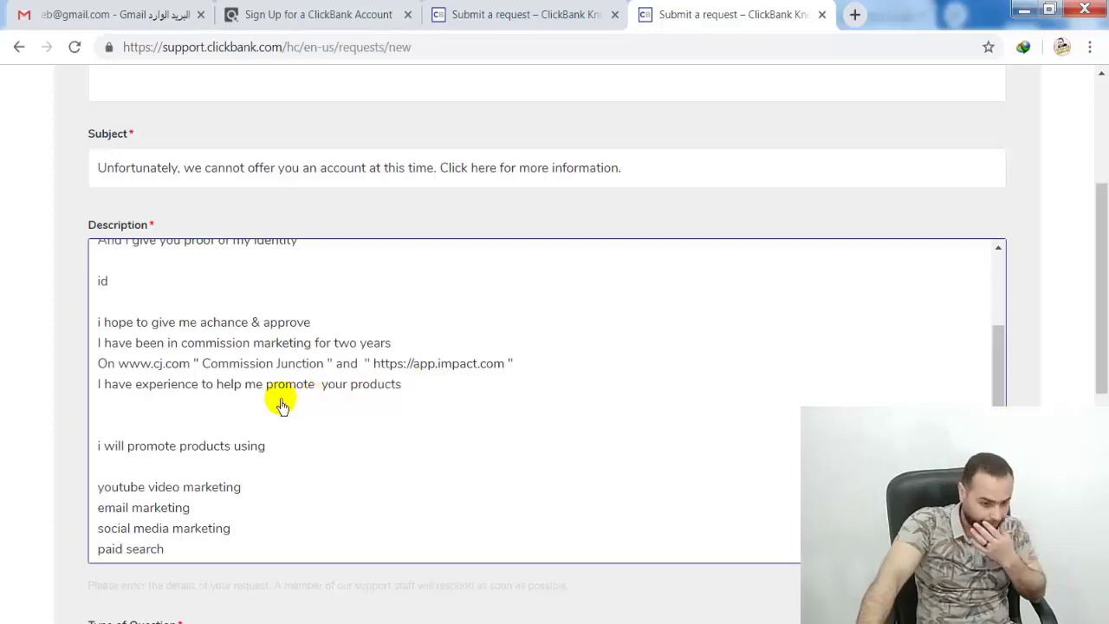
{"action": "scroll", "coordinate": [277, 404], "scroll_direction": "down", "scroll_amount": 3}
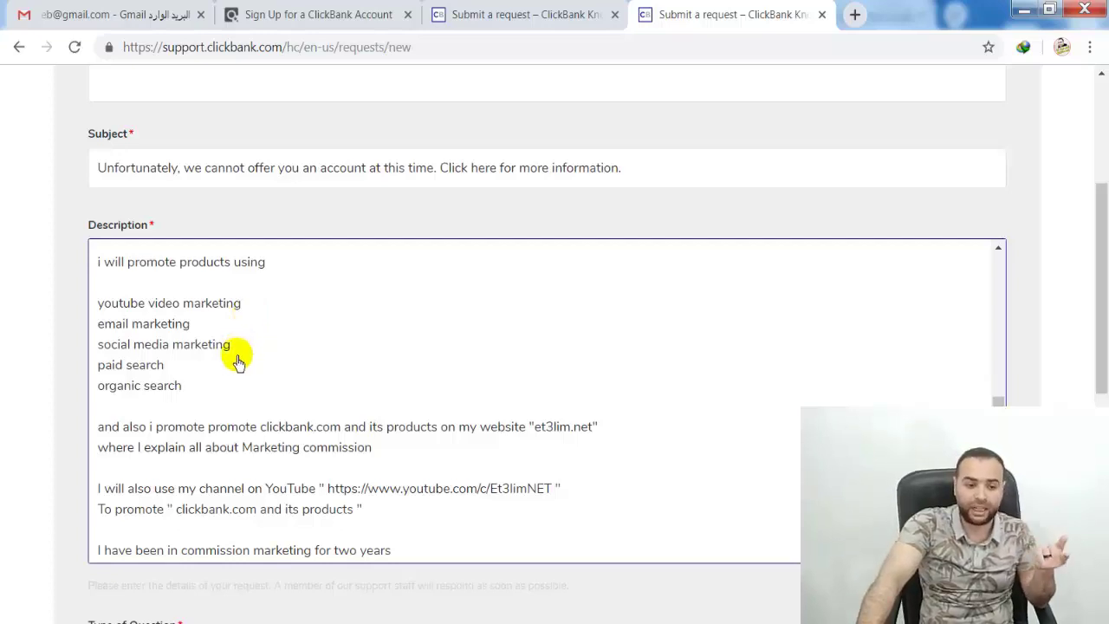
- Delete the duplicated 'promote' in the Description and move to Type of Question
{"action": "scroll", "coordinate": [200, 391], "scroll_direction": "down", "scroll_amount": 1}
{"action": "key", "text": "BackSpace"}
{"action": "key", "text": "BackSpace"}
{"action": "key", "text": "BackSpace"}
{"action": "key", "text": "BackSpace"}
{"action": "key", "text": "BackSpace"}
{"action": "key", "text": "BackSpace"}
{"action": "key", "text": "BackSpace"}
{"action": "key", "text": "BackSpace"}
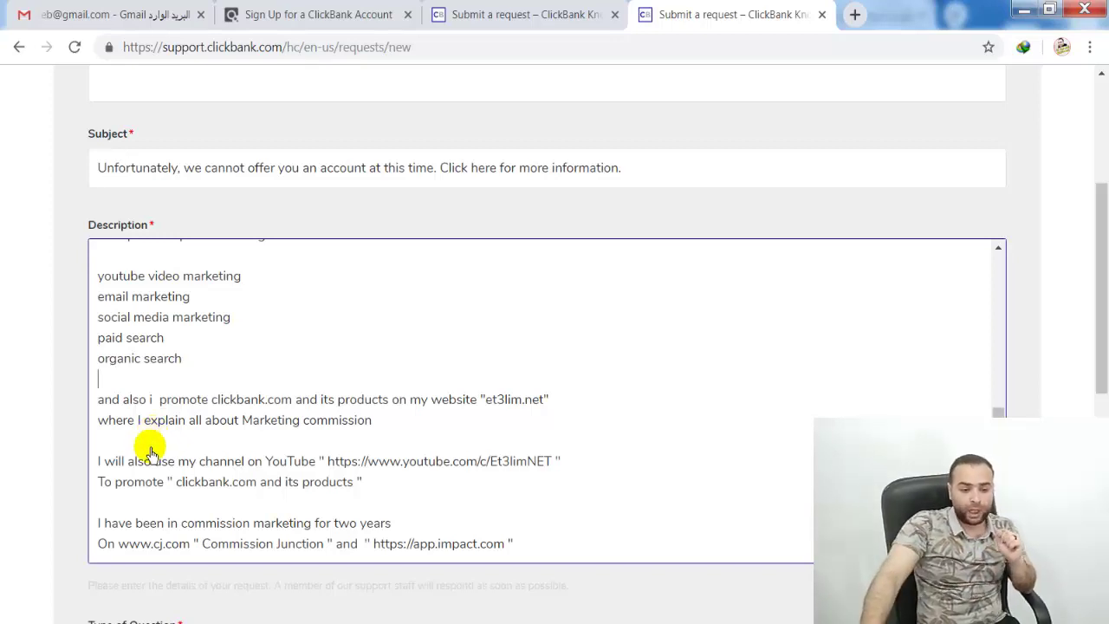
{"action": "scroll", "coordinate": [148, 438], "scroll_direction": "down", "scroll_amount": 1}
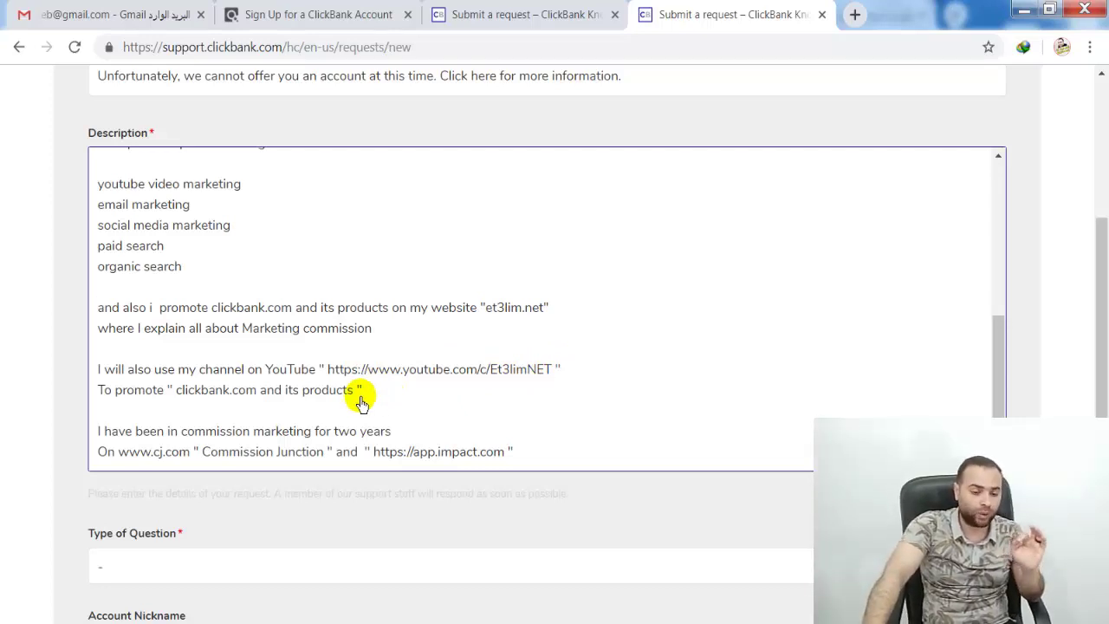
{"action": "scroll", "coordinate": [351, 401], "scroll_direction": "down", "scroll_amount": 1}
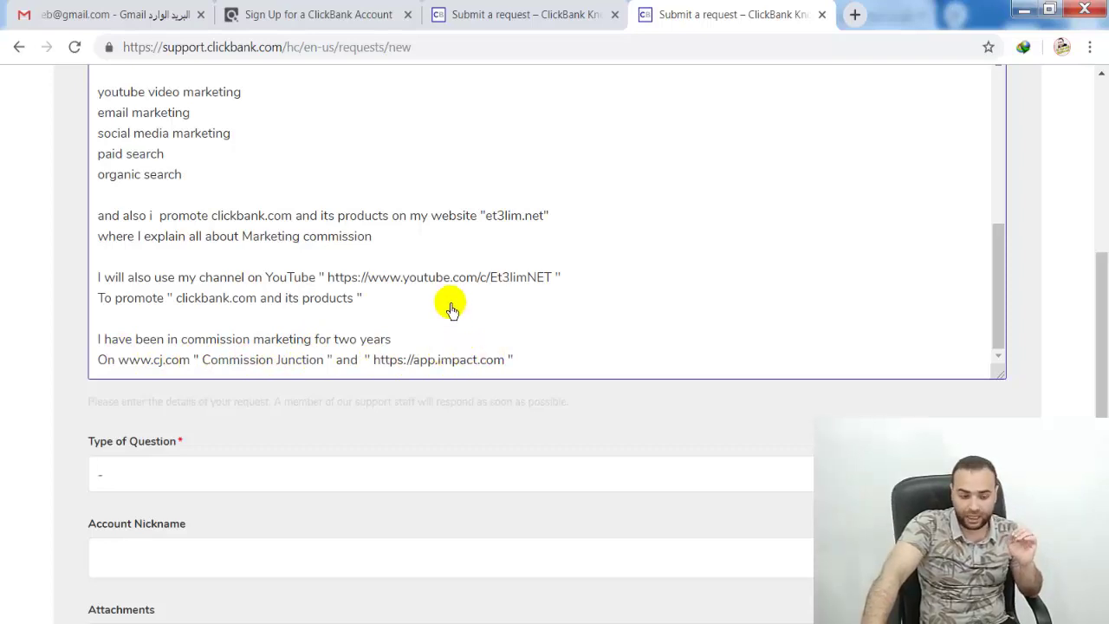
{"action": "key", "text": "Tab"}
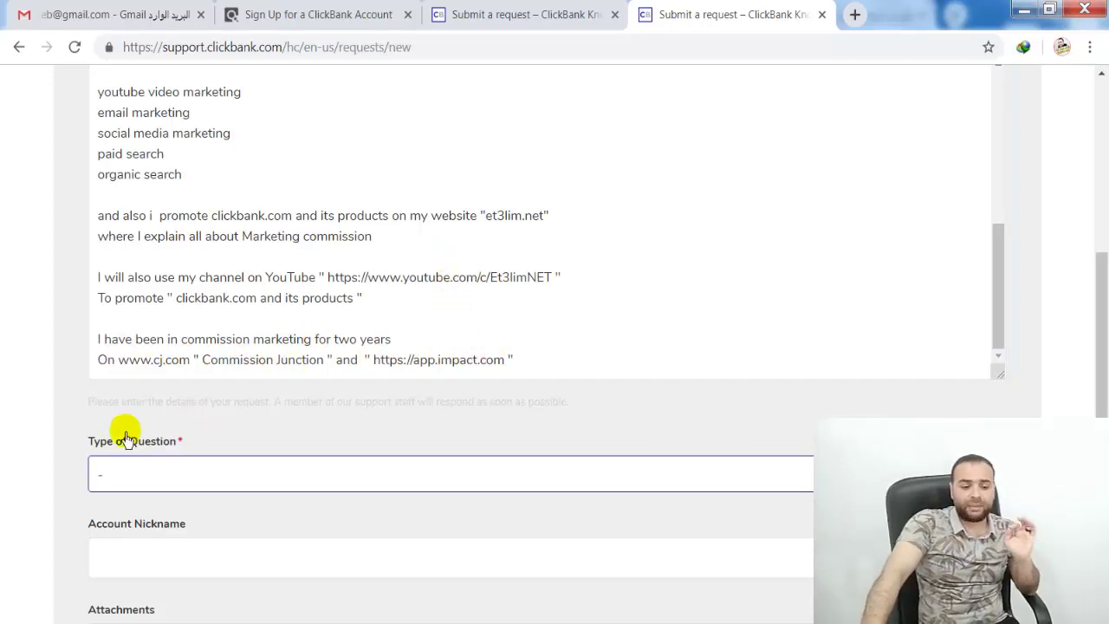
- Choose 'Blocked from creating account/making purchases' as the Type of Question
{"action": "scroll", "coordinate": [113, 434], "scroll_direction": "down", "scroll_amount": 1}
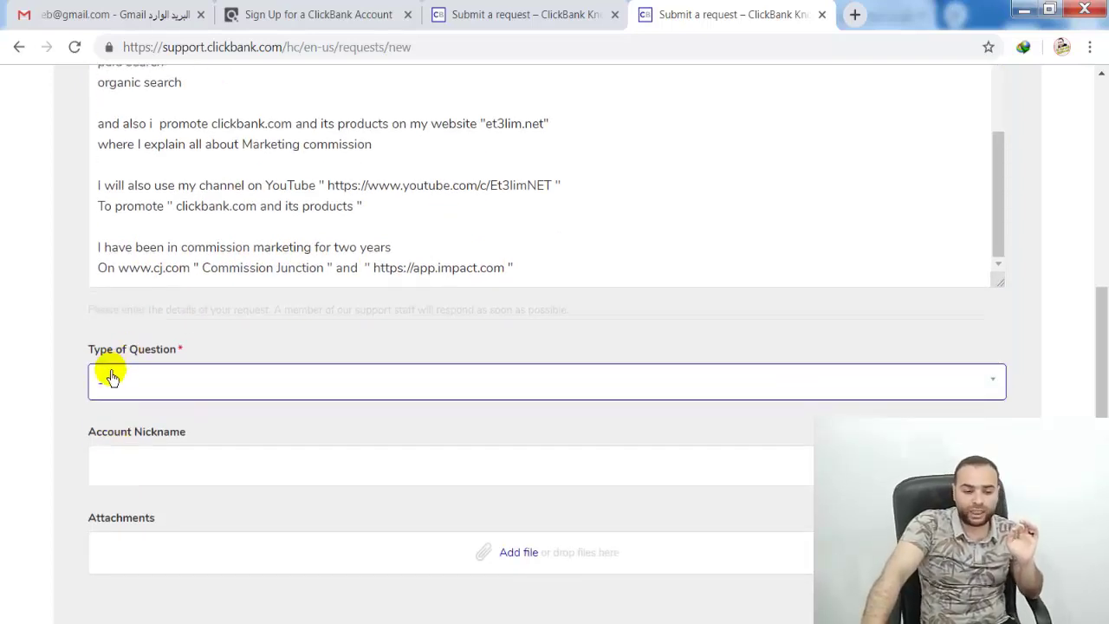
{"action": "left_click", "coordinate": [111, 376]}
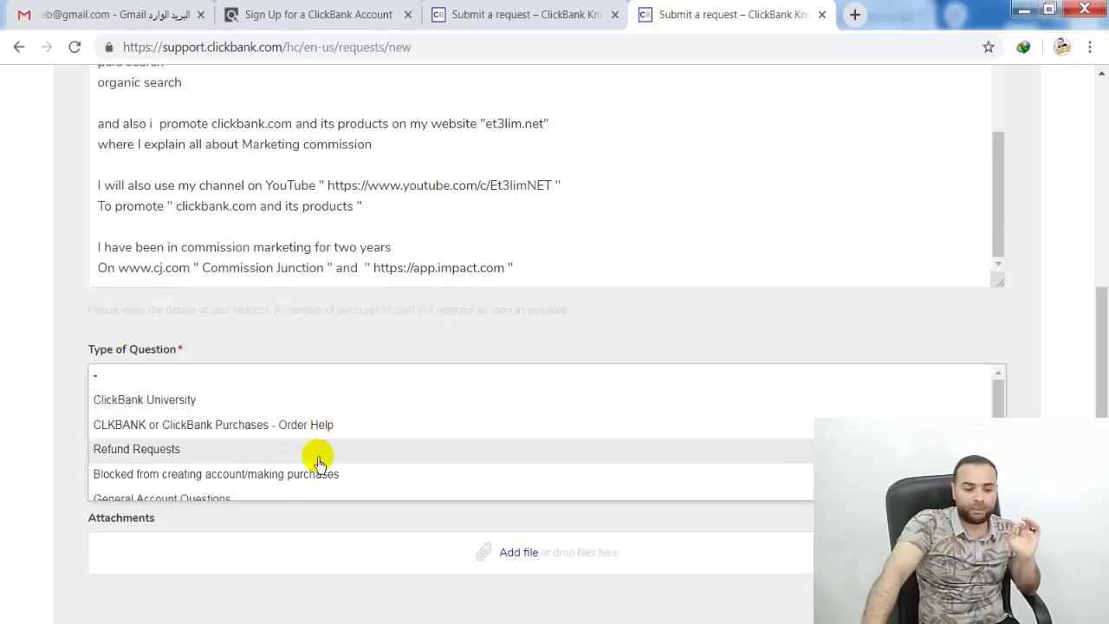
{"action": "left_click", "coordinate": [288, 476]}
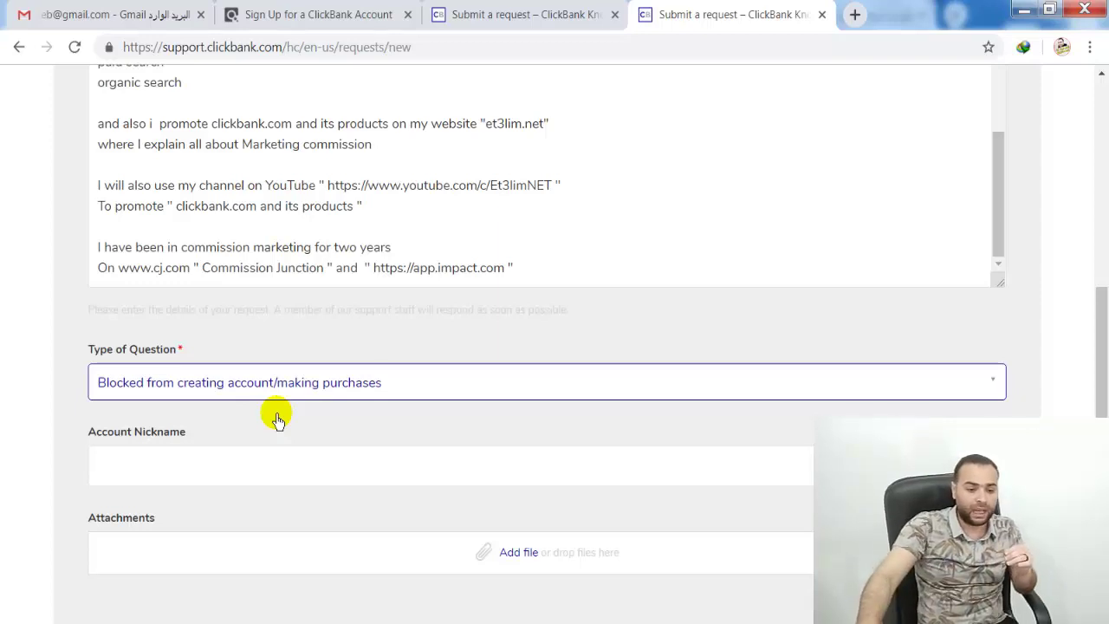
{"action": "scroll", "coordinate": [273, 421], "scroll_direction": "down", "scroll_amount": 1}
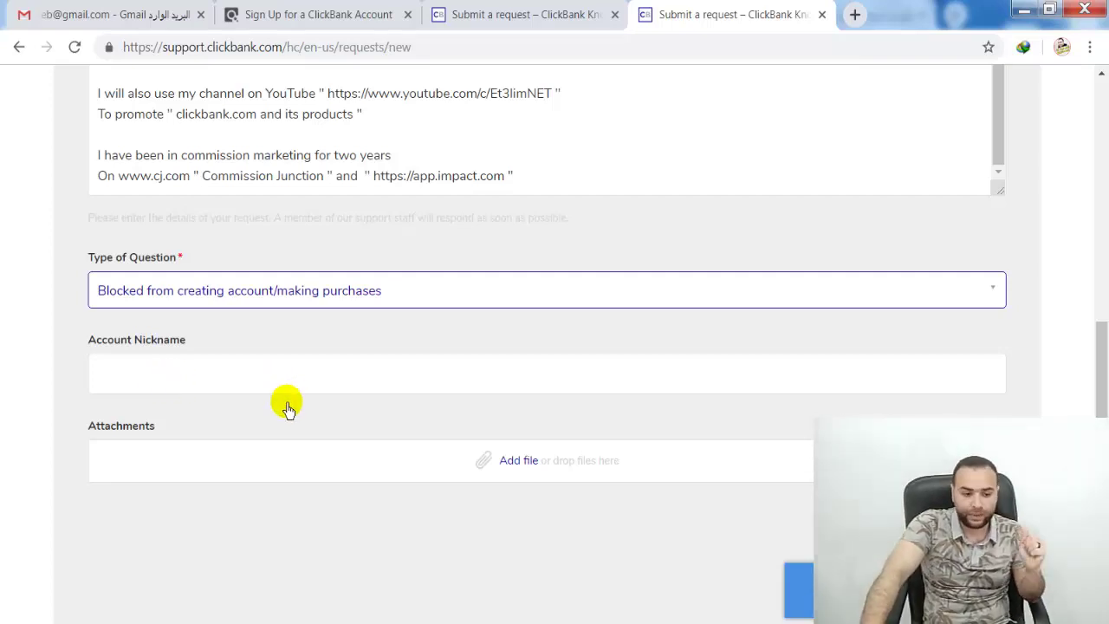
{"action": "scroll", "coordinate": [260, 450], "scroll_direction": "down", "scroll_amount": 1}
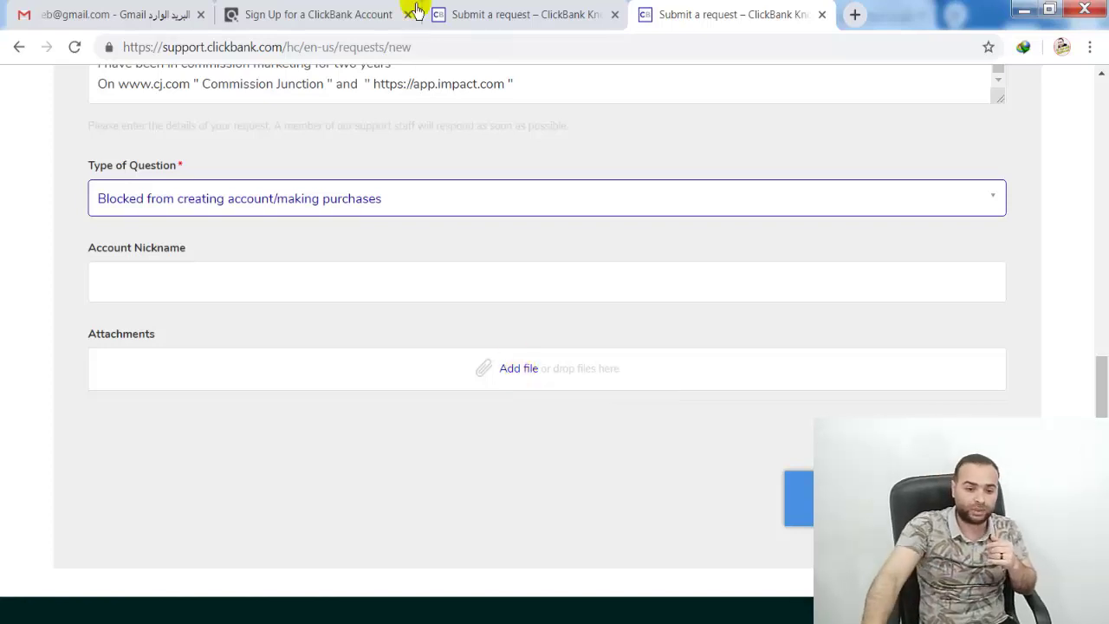
- Check the sign-up page, then return to the support request form
{"action": "left_click", "coordinate": [374, 14]}
{"action": "left_click", "coordinate": [802, 35]}
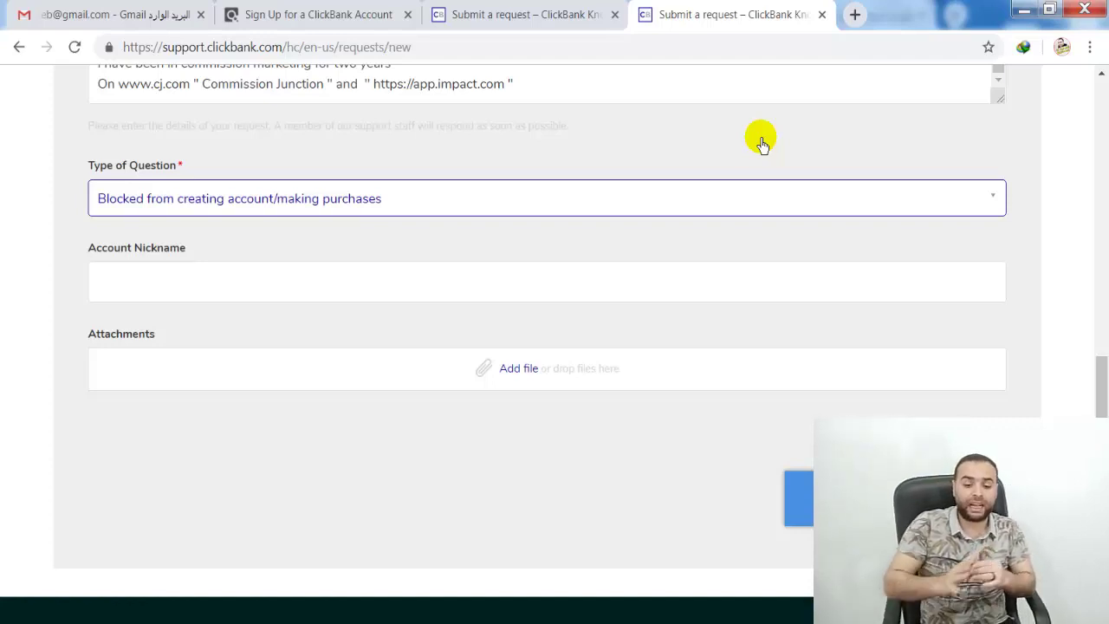
{"action": "scroll", "coordinate": [761, 143], "scroll_direction": "up", "scroll_amount": 2}
{"action": "scroll", "coordinate": [755, 240], "scroll_direction": "down", "scroll_amount": 2}
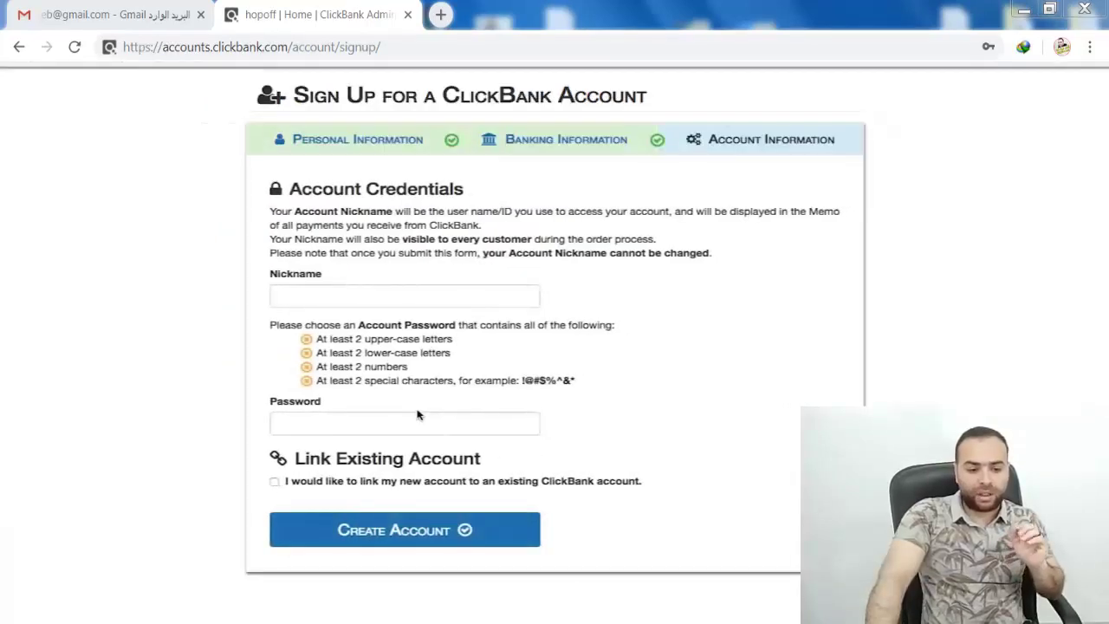
- Enter an account nickname and a password meeting all the rules, then create the ClickBank account
{"action": "left_click", "coordinate": [424, 297]}
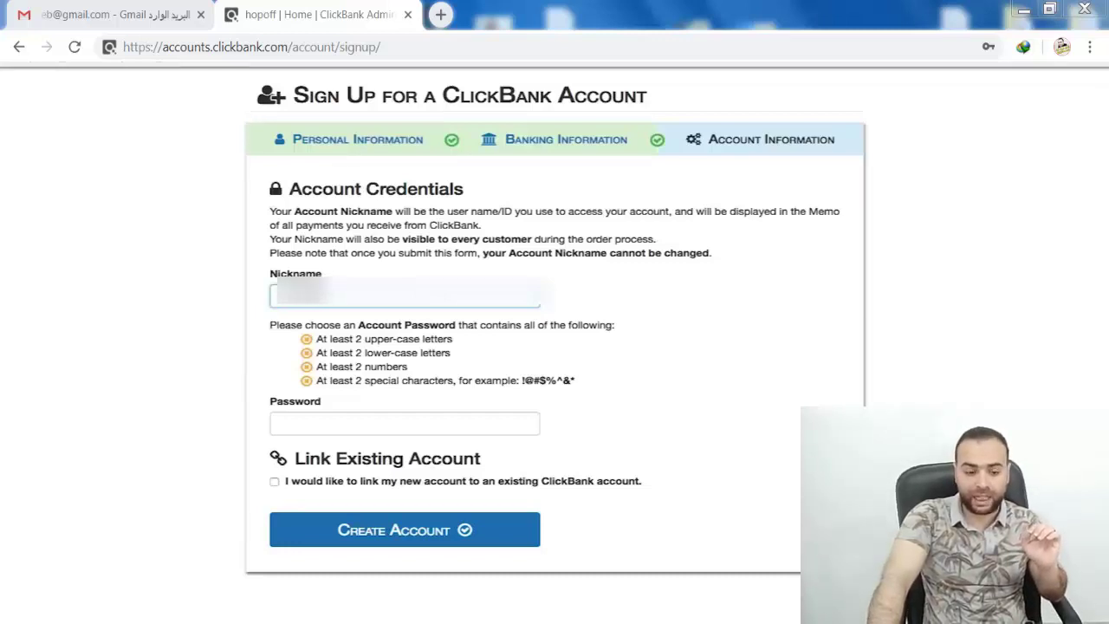
{"action": "left_click", "coordinate": [424, 421]}
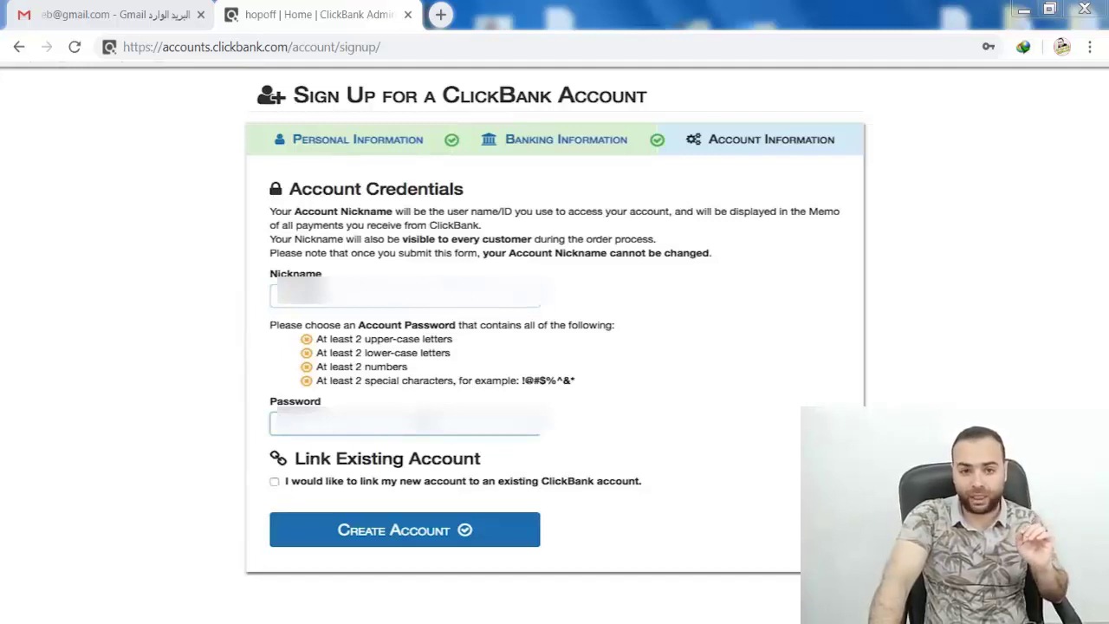
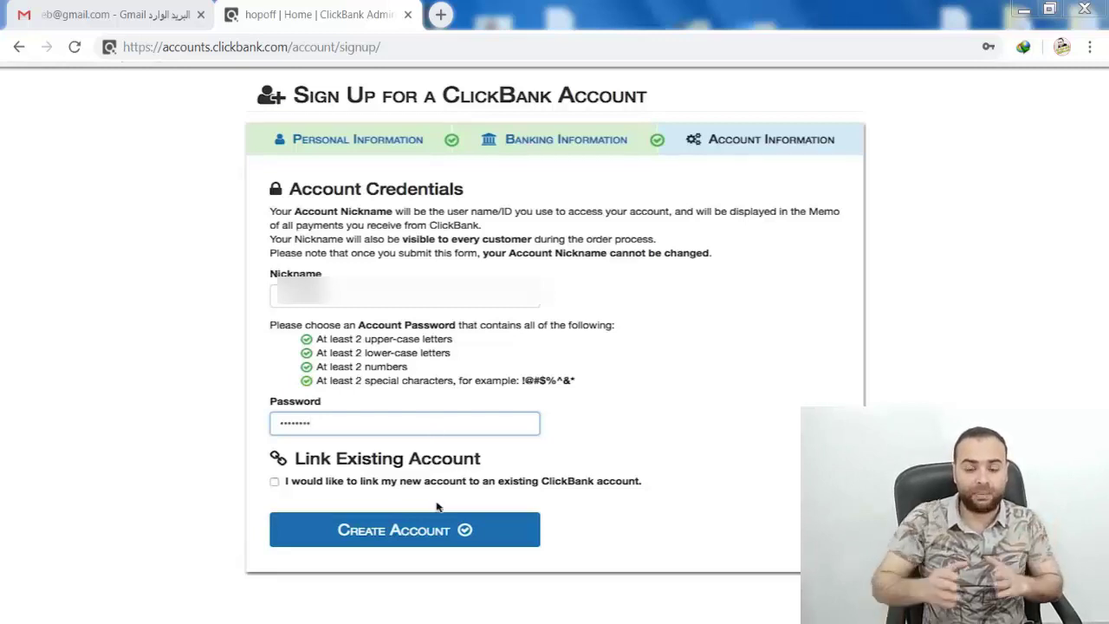
{"action": "left_click", "coordinate": [439, 529]}
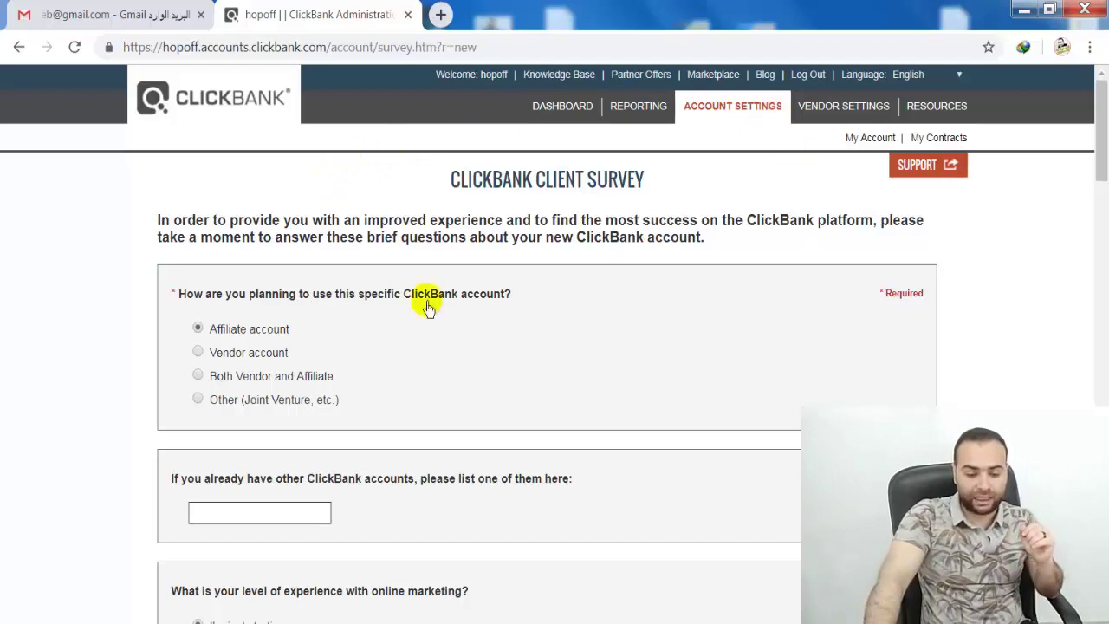
- Go through the opening survey questions: Affiliate account and 1-2 years of online marketing experience
{"action": "scroll", "coordinate": [351, 292], "scroll_direction": "down", "scroll_amount": 1}
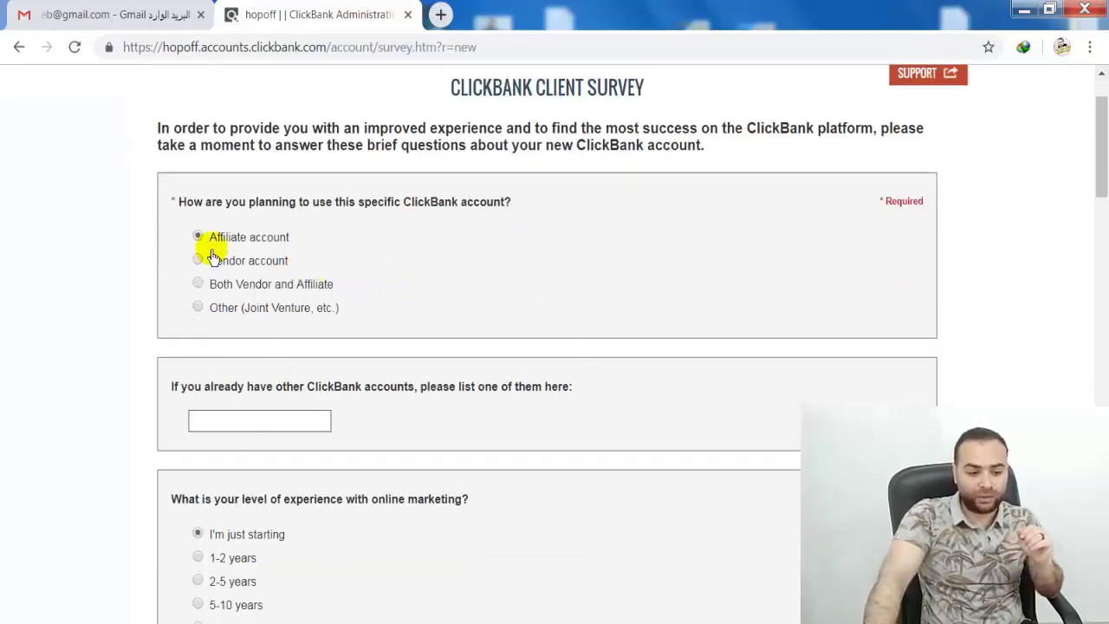
{"action": "scroll", "coordinate": [217, 251], "scroll_direction": "up", "scroll_amount": 1}
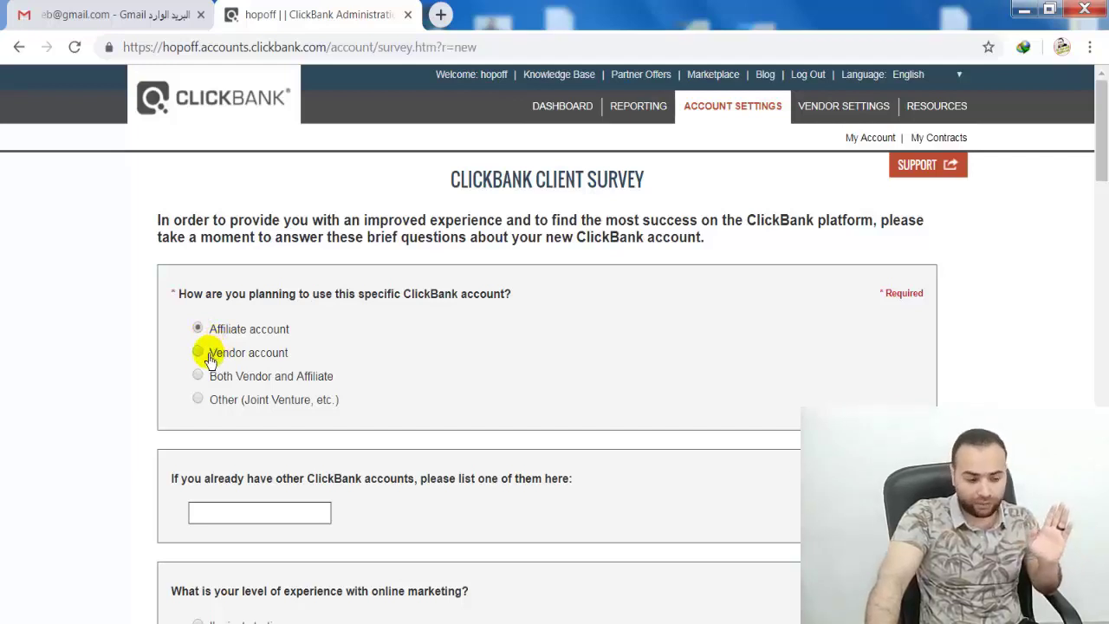
{"action": "scroll", "coordinate": [208, 355], "scroll_direction": "down", "scroll_amount": 2}
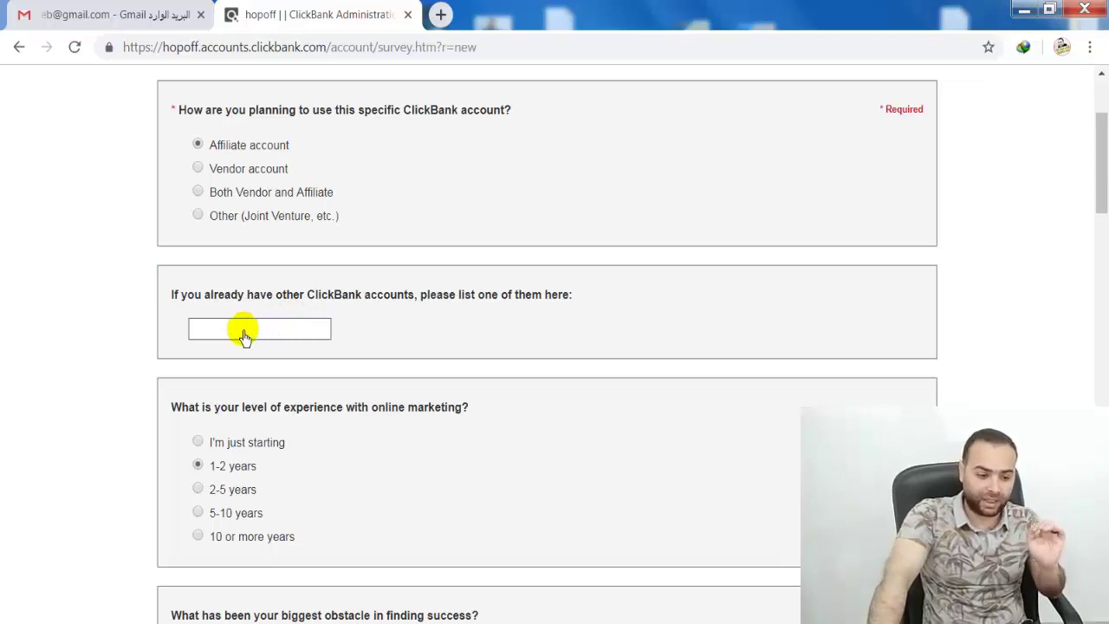
{"action": "scroll", "coordinate": [246, 340], "scroll_direction": "down", "scroll_amount": 1}
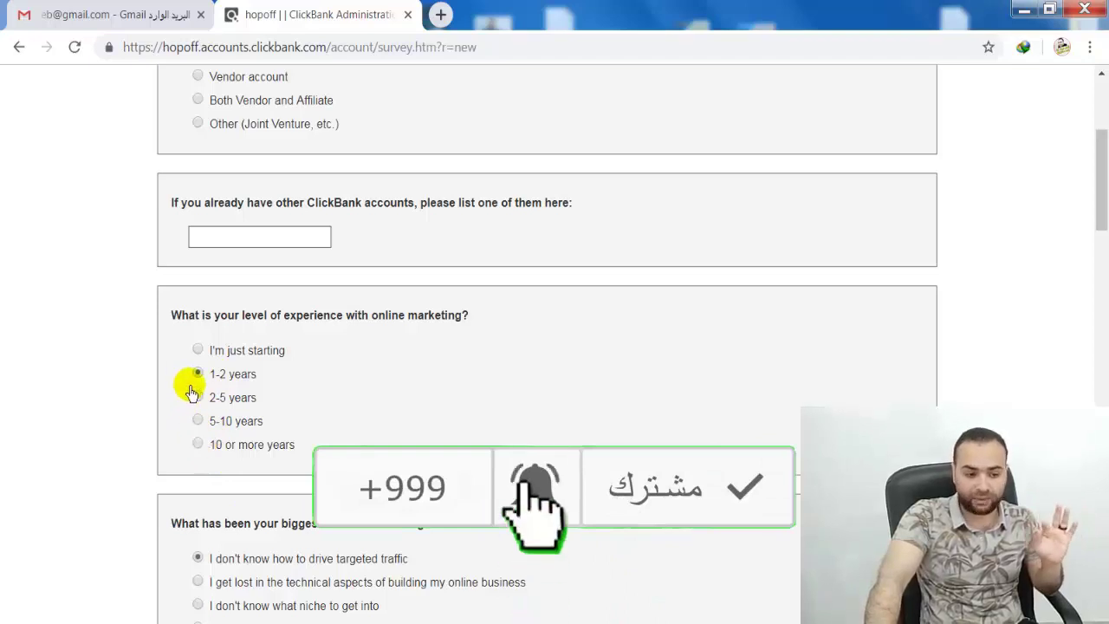
{"action": "scroll", "coordinate": [200, 394], "scroll_direction": "down", "scroll_amount": 2}
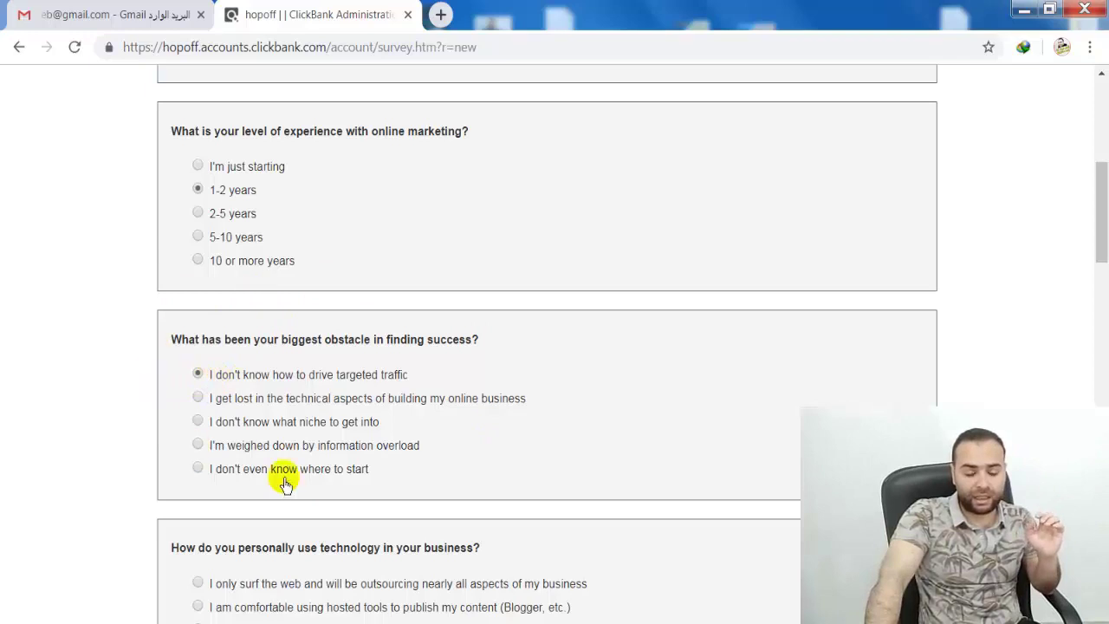
- Tick 'Organic search (SEO)' in the survey's current traffic sources question
{"action": "scroll", "coordinate": [252, 396], "scroll_direction": "down", "scroll_amount": 2}
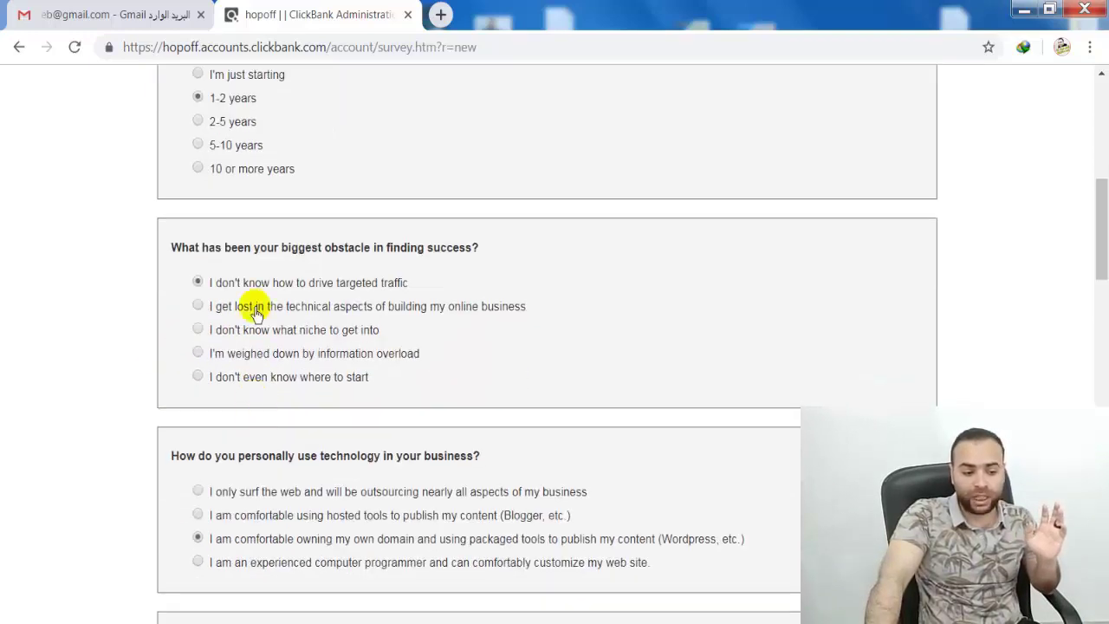
{"action": "scroll", "coordinate": [280, 260], "scroll_direction": "down", "scroll_amount": 2}
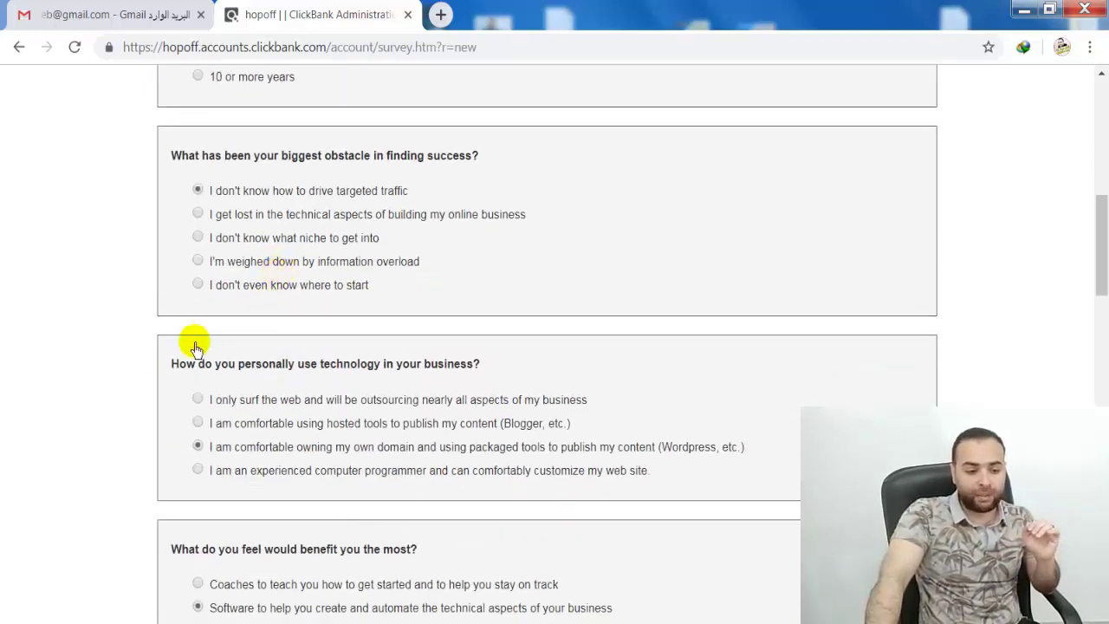
{"action": "scroll", "coordinate": [190, 347], "scroll_direction": "down", "scroll_amount": 2}
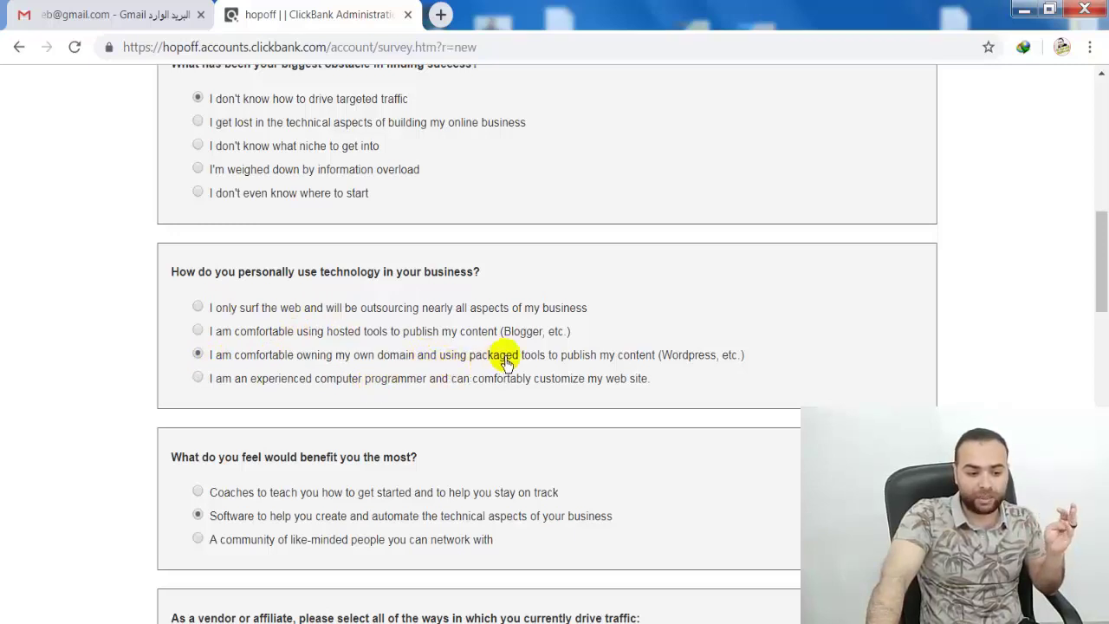
{"action": "scroll", "coordinate": [251, 372], "scroll_direction": "down", "scroll_amount": 1}
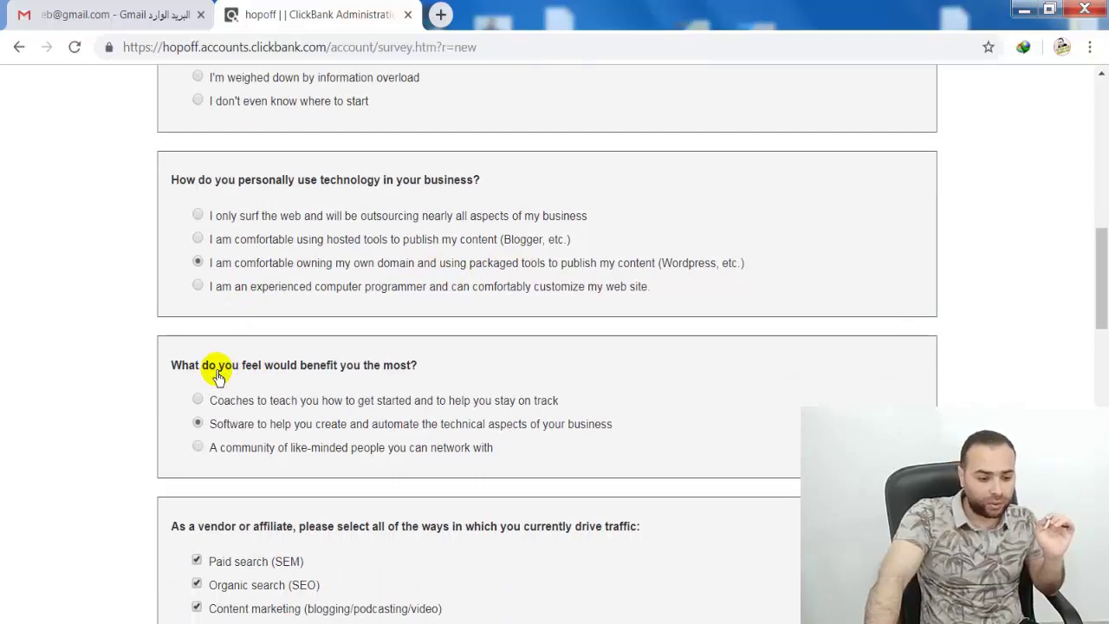
{"action": "scroll", "coordinate": [217, 381], "scroll_direction": "down", "scroll_amount": 1}
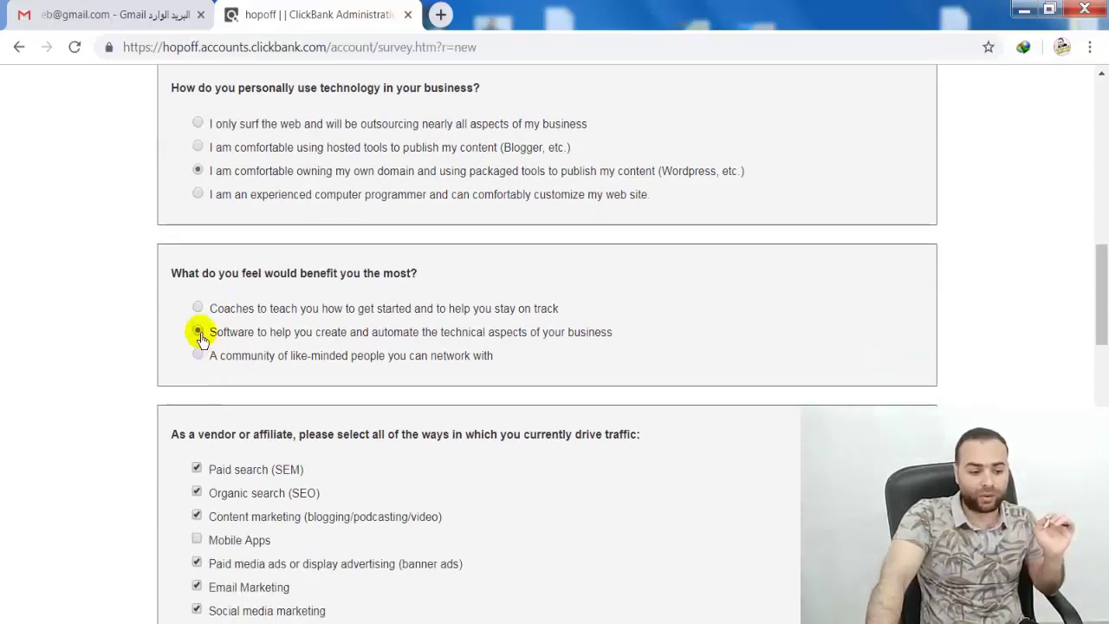
{"action": "scroll", "coordinate": [198, 334], "scroll_direction": "down", "scroll_amount": 2}
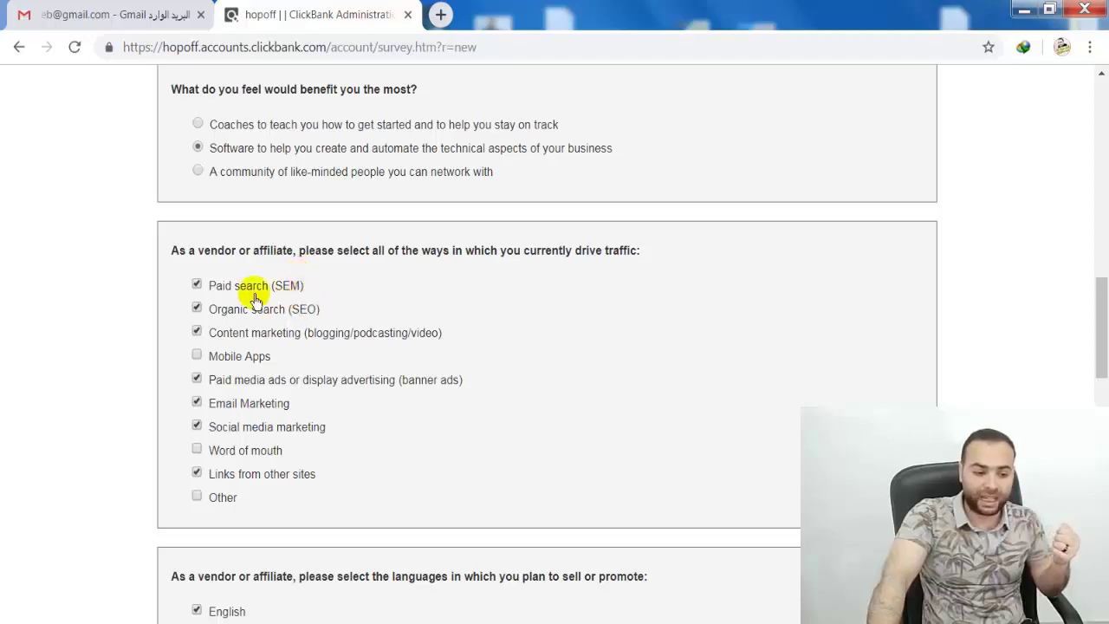
{"action": "left_click", "coordinate": [196, 308]}
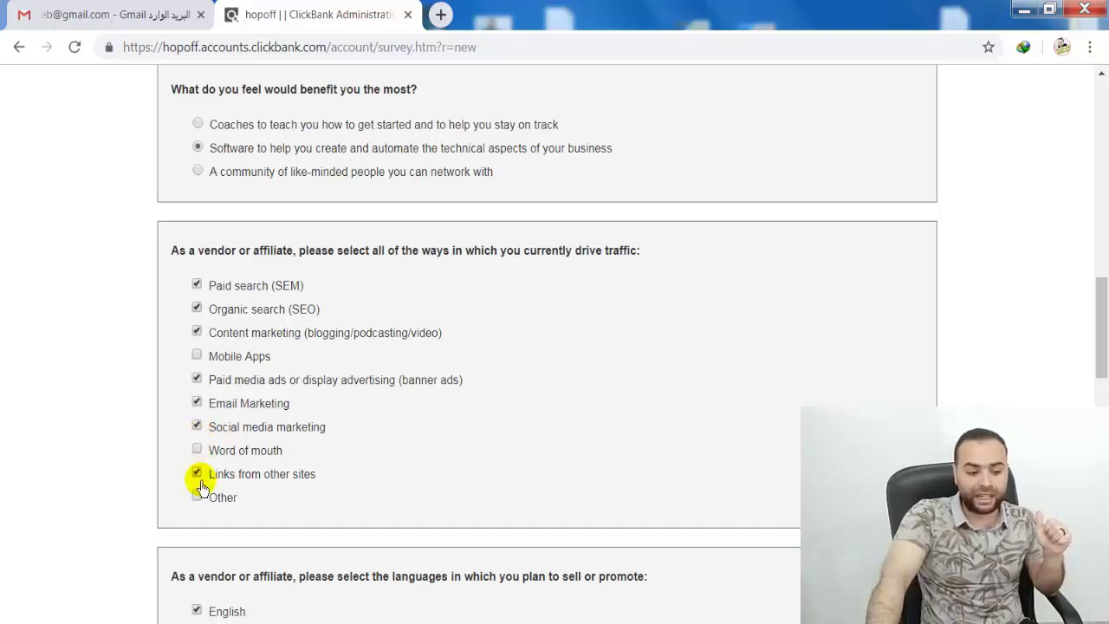
- Check the English, 1,000+ audience, $100–$1,000 goal and niche answers, then submit the survey
{"action": "scroll", "coordinate": [198, 478], "scroll_direction": "down", "scroll_amount": 2}
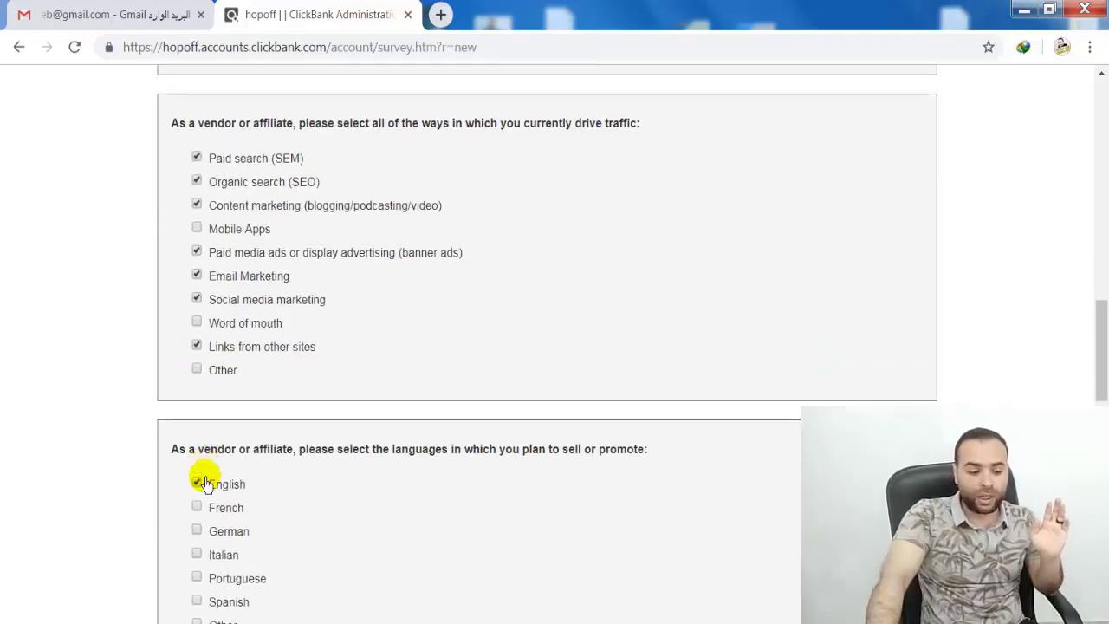
{"action": "scroll", "coordinate": [173, 410], "scroll_direction": "down", "scroll_amount": 1}
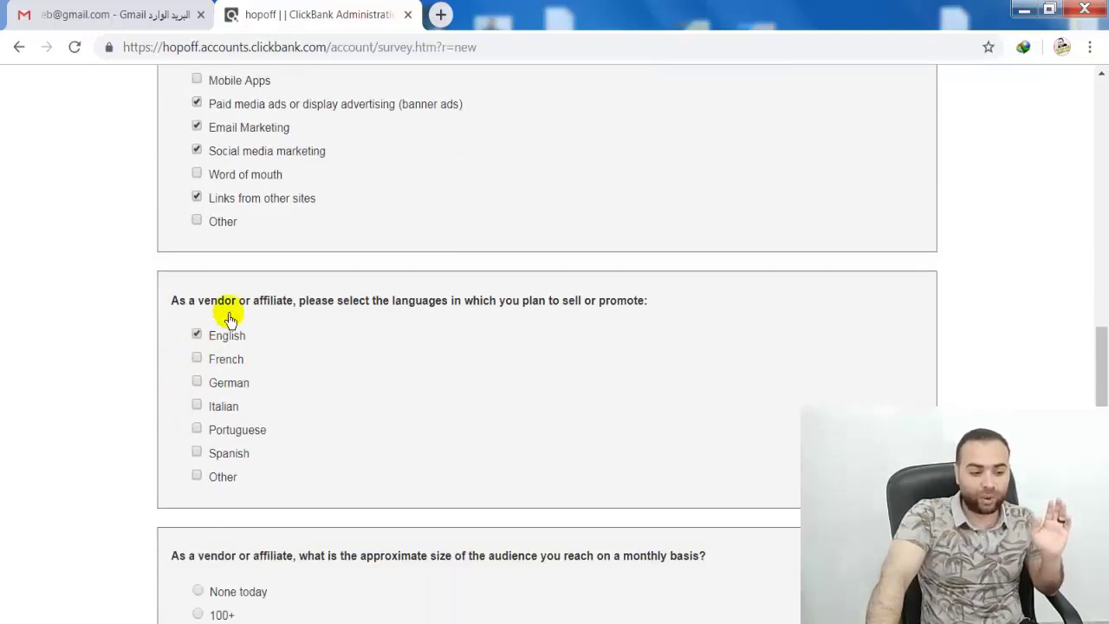
{"action": "scroll", "coordinate": [194, 364], "scroll_direction": "down", "scroll_amount": 1}
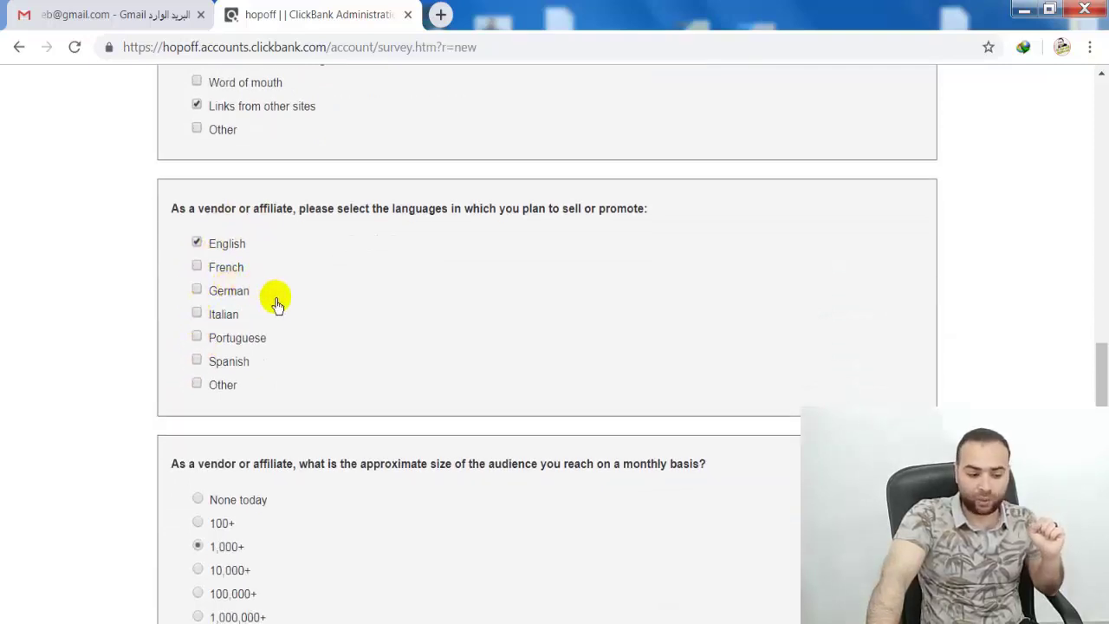
{"action": "scroll", "coordinate": [277, 300], "scroll_direction": "down", "scroll_amount": 2}
{"action": "scroll", "coordinate": [291, 316], "scroll_direction": "down", "scroll_amount": 1}
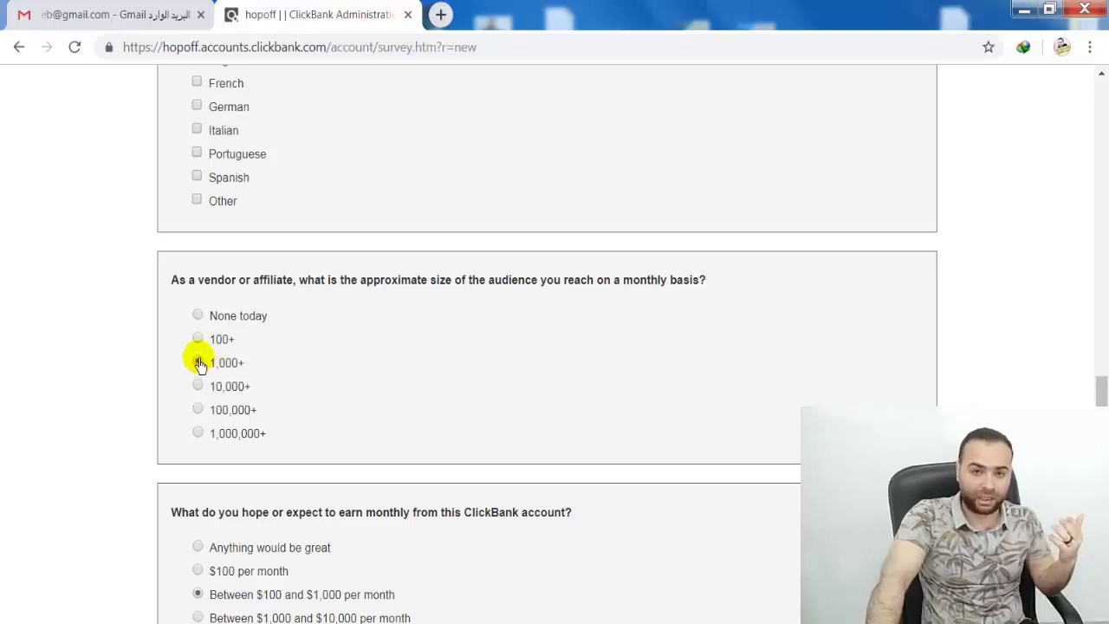
{"action": "scroll", "coordinate": [199, 364], "scroll_direction": "down", "scroll_amount": 2}
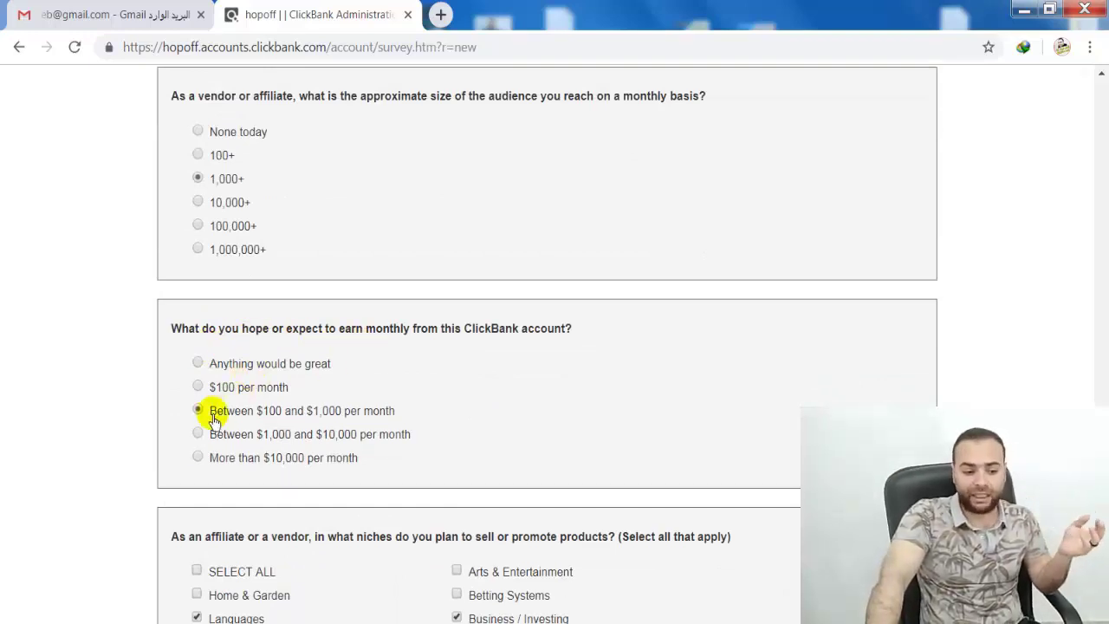
{"action": "scroll", "coordinate": [215, 420], "scroll_direction": "down", "scroll_amount": 1}
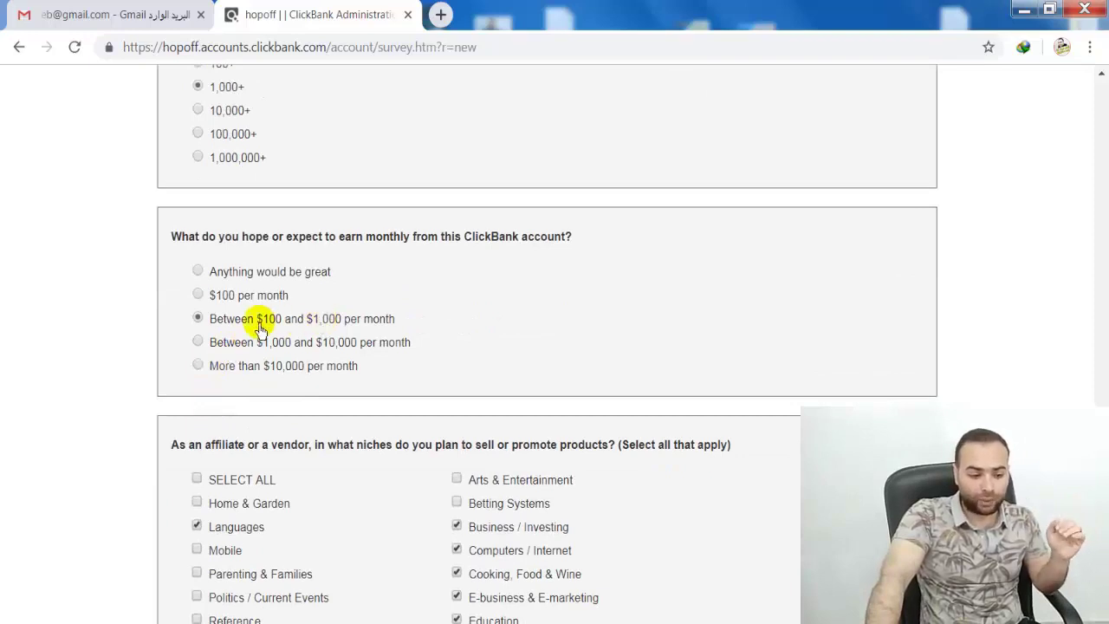
{"action": "scroll", "coordinate": [260, 329], "scroll_direction": "down", "scroll_amount": 2}
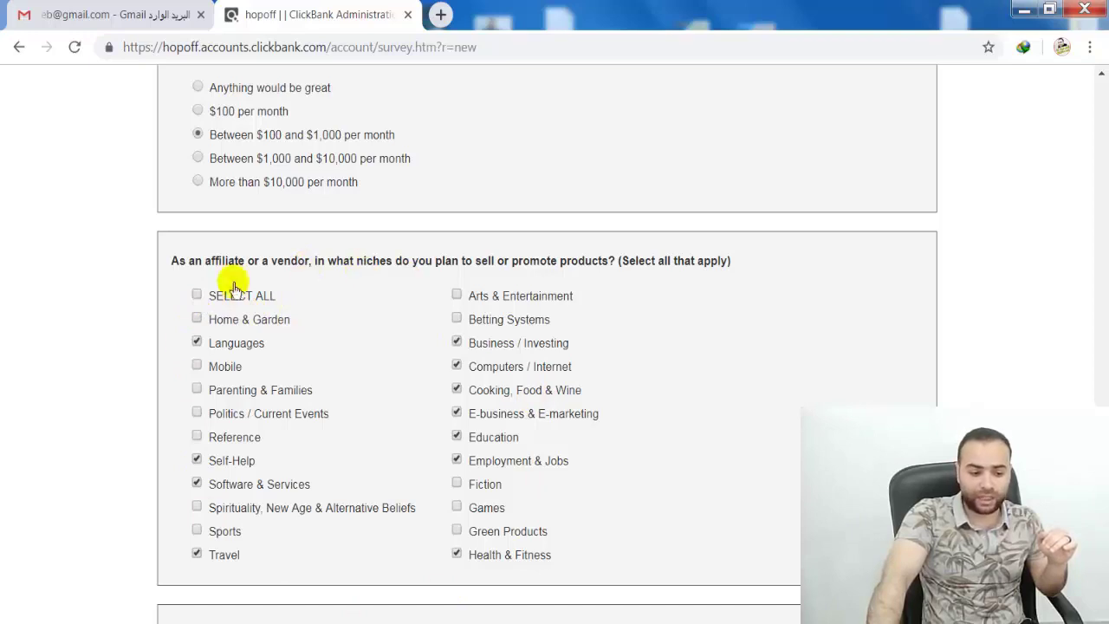
{"action": "scroll", "coordinate": [477, 451], "scroll_direction": "down", "scroll_amount": 3}
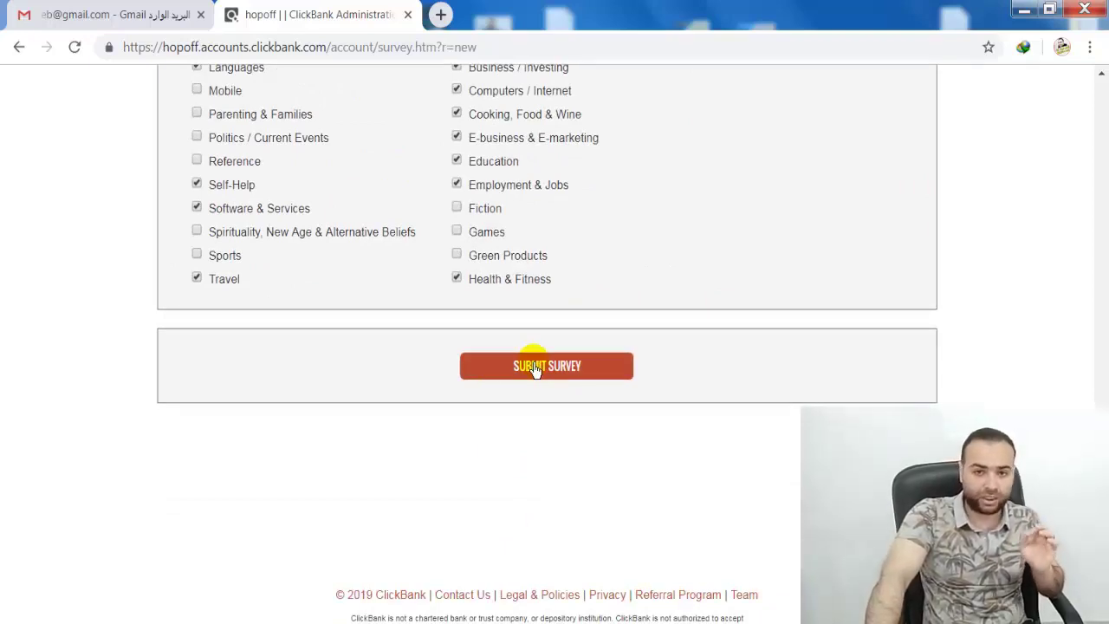
{"action": "left_click", "coordinate": [536, 370]}
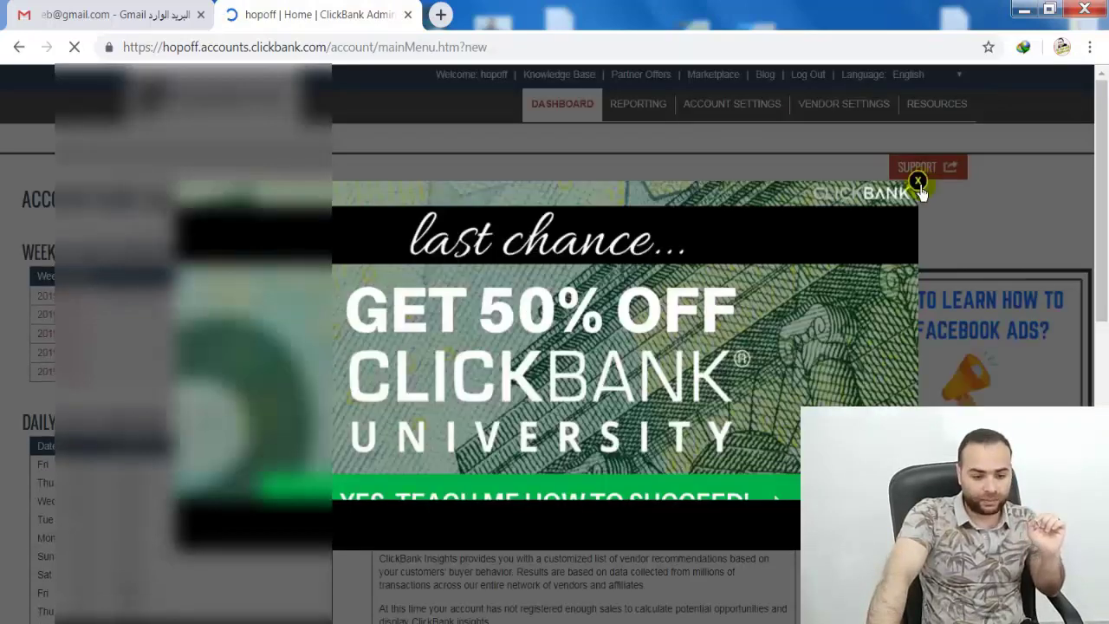
- Dismiss the dashboard's promotional video pop-up and go to the Marketplace
{"action": "left_click", "coordinate": [917, 180]}
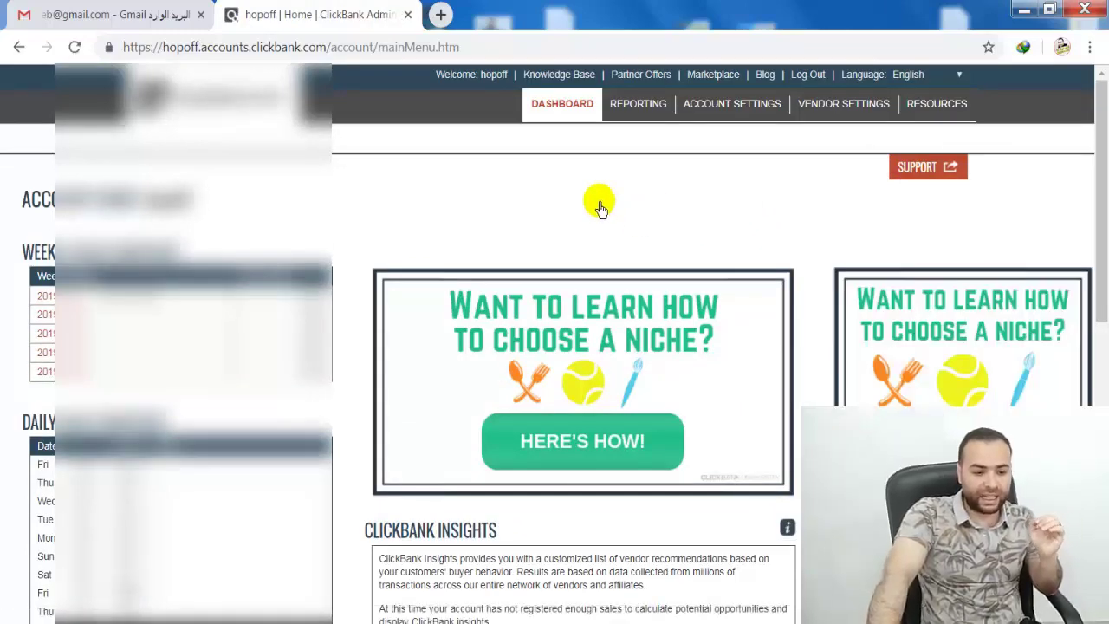
{"action": "scroll", "coordinate": [601, 208], "scroll_direction": "down", "scroll_amount": 2}
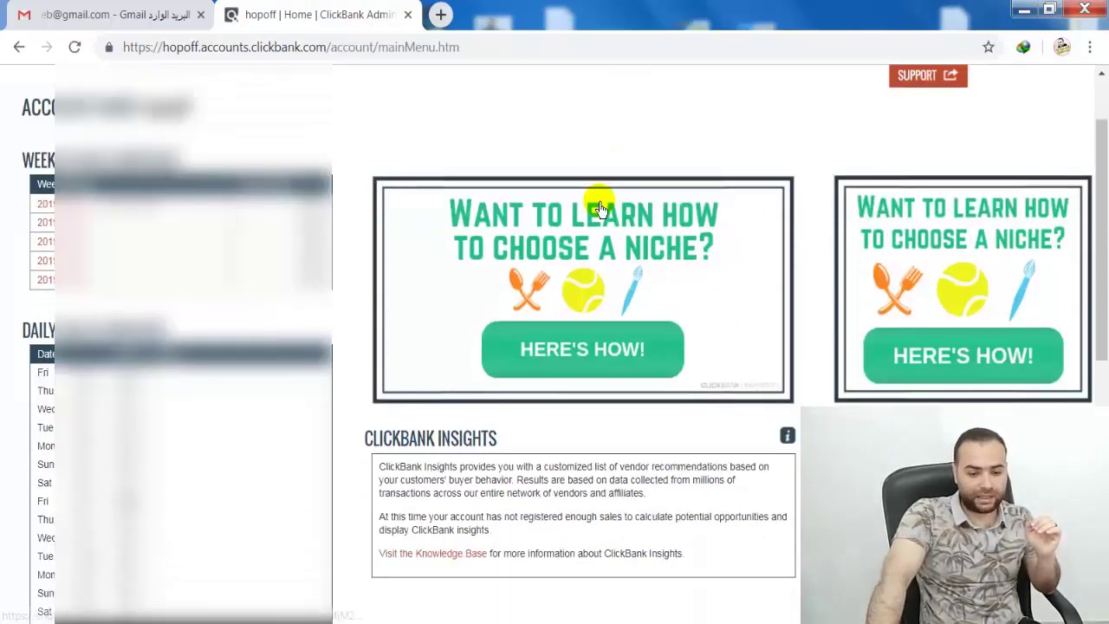
{"action": "scroll", "coordinate": [601, 208], "scroll_direction": "down", "scroll_amount": 1}
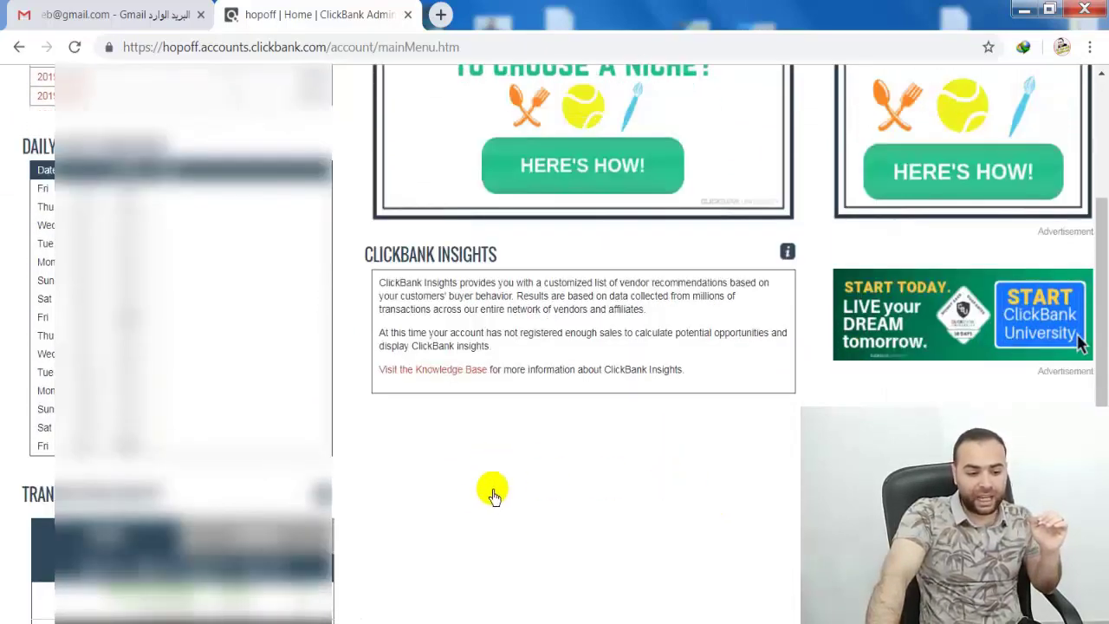
{"action": "scroll", "coordinate": [491, 491], "scroll_direction": "up", "scroll_amount": 3}
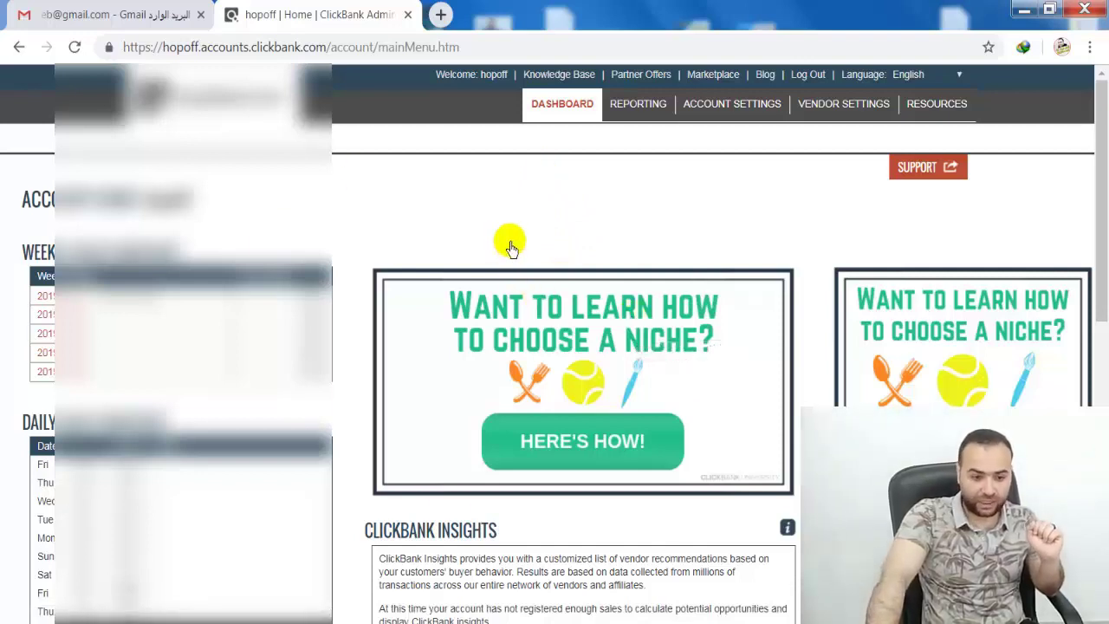
{"action": "left_click", "coordinate": [712, 76]}
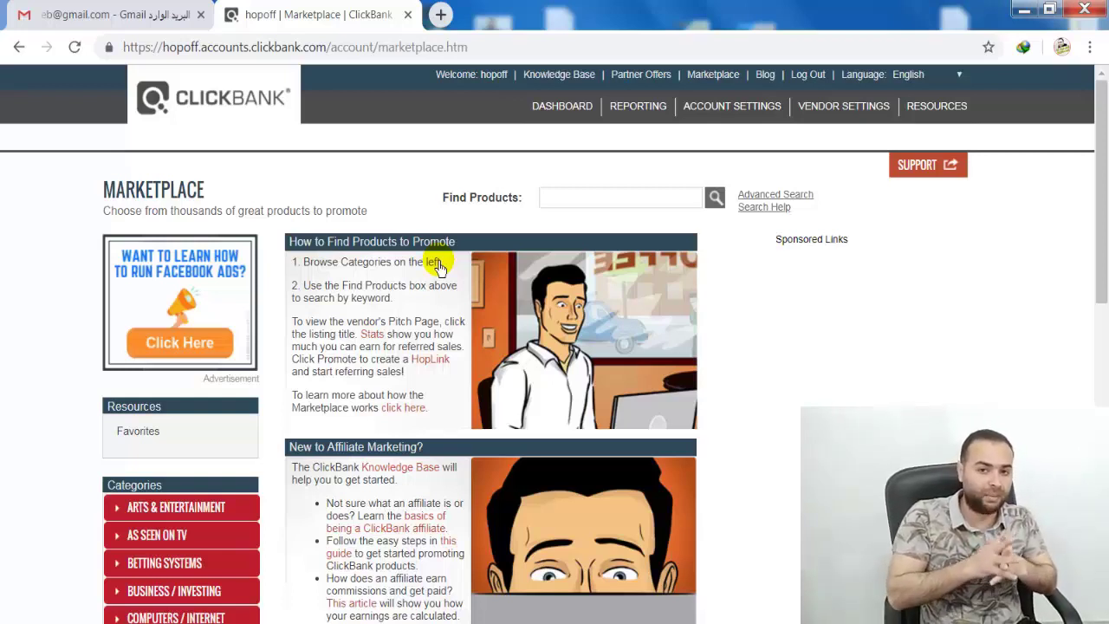
- Look over the Marketplace categories, from Arts & Entertainment to Parenting & Families, then return to the top
{"action": "scroll", "coordinate": [144, 246], "scroll_direction": "down", "scroll_amount": 3}
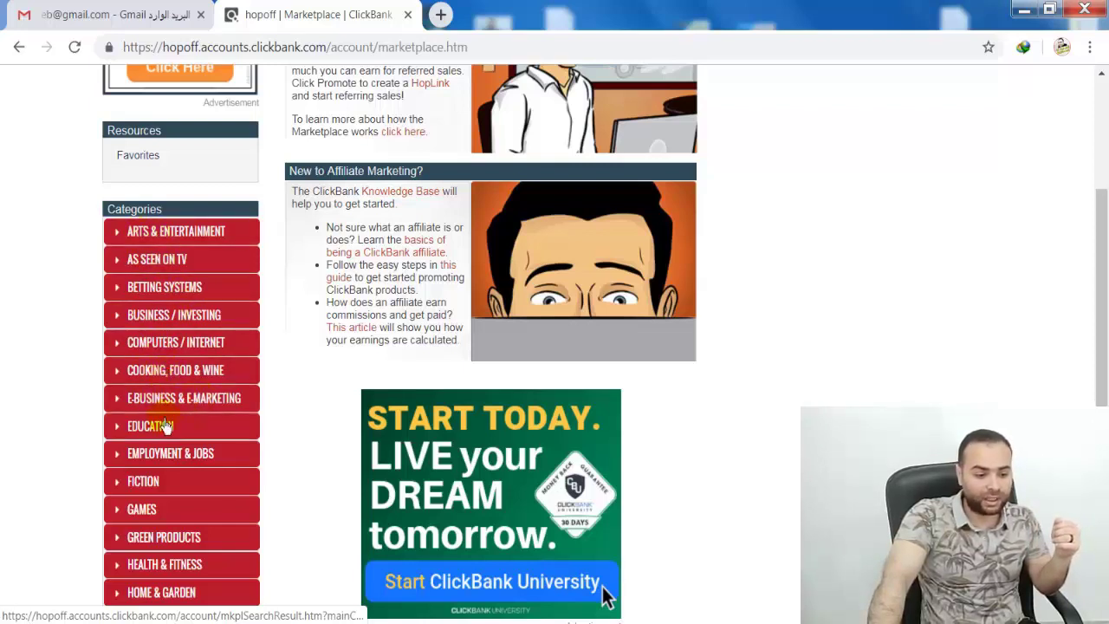
{"action": "scroll", "coordinate": [165, 427], "scroll_direction": "down", "scroll_amount": 1}
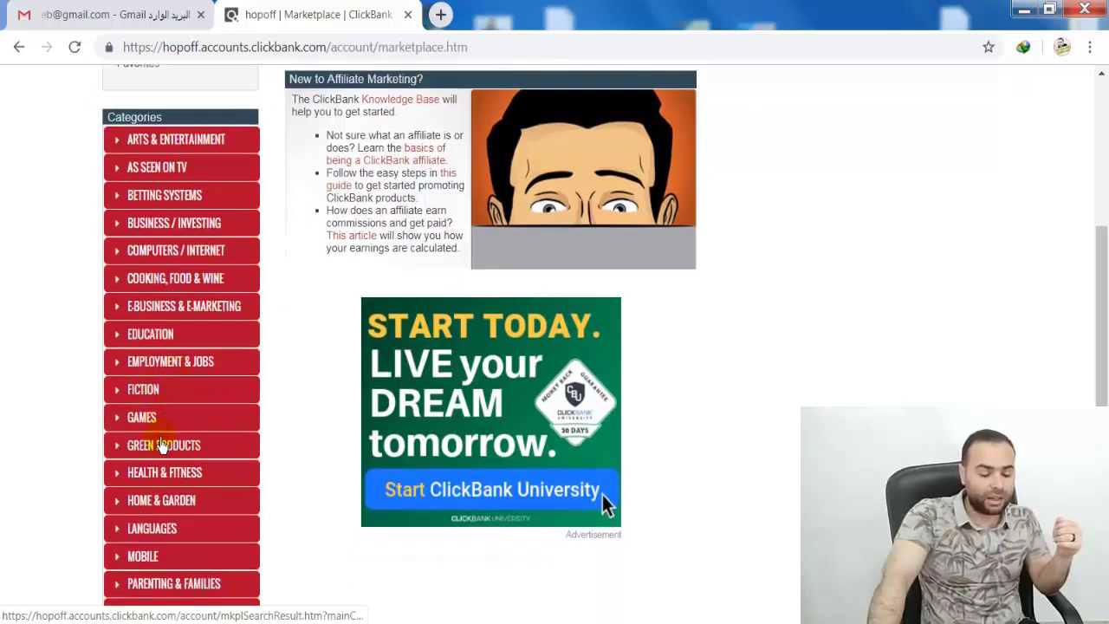
{"action": "scroll", "coordinate": [192, 303], "scroll_direction": "up", "scroll_amount": 2}
{"action": "scroll", "coordinate": [198, 338], "scroll_direction": "up", "scroll_amount": 2}
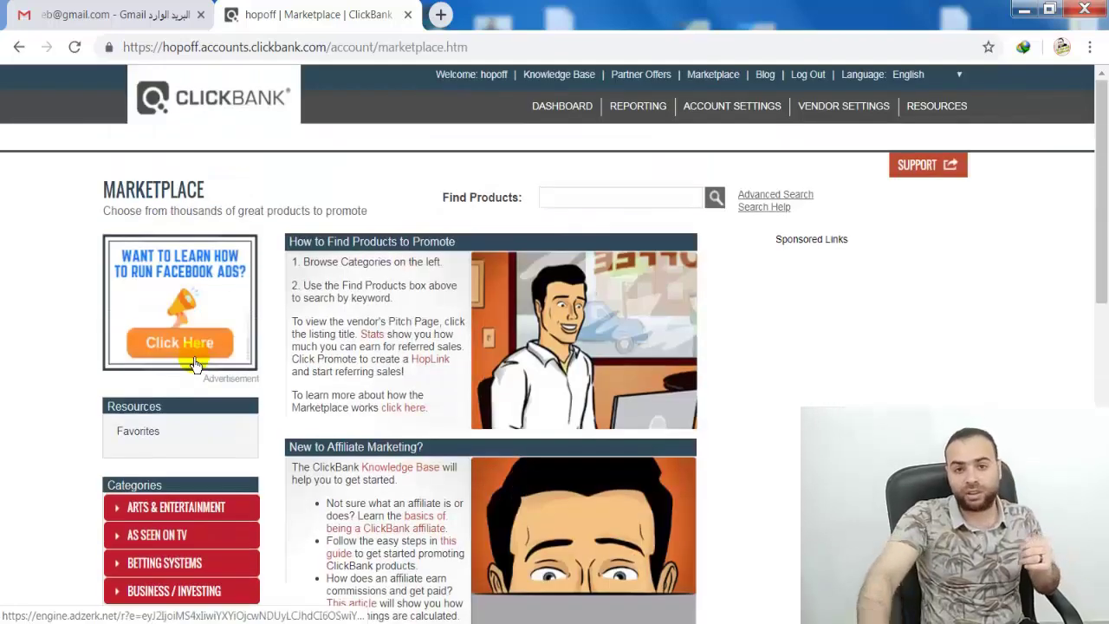